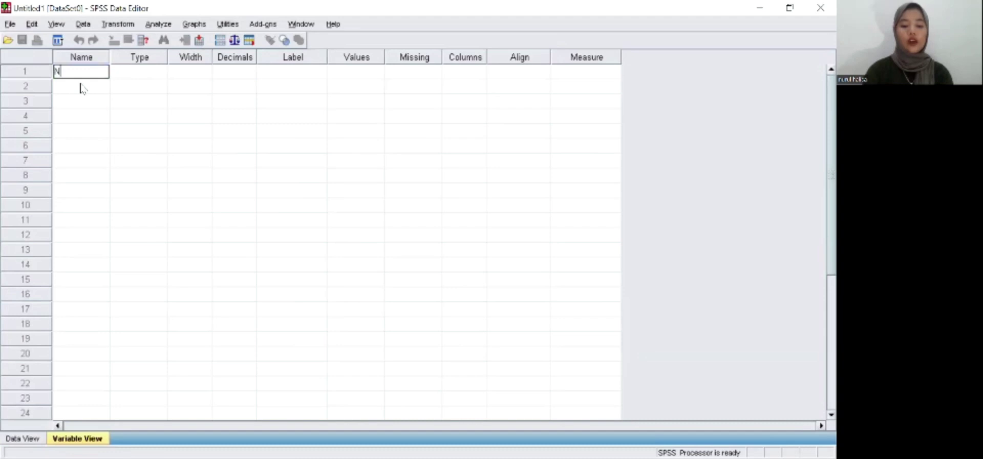
Name the second variable JenisKelamin, below Nama.
{"action": "left_click", "coordinate": [80, 87]}
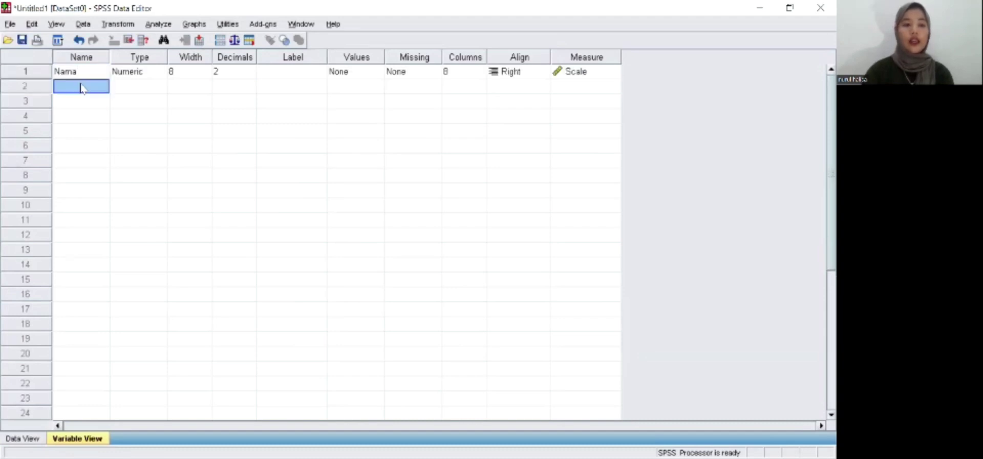
{"action": "type", "text": "J"}
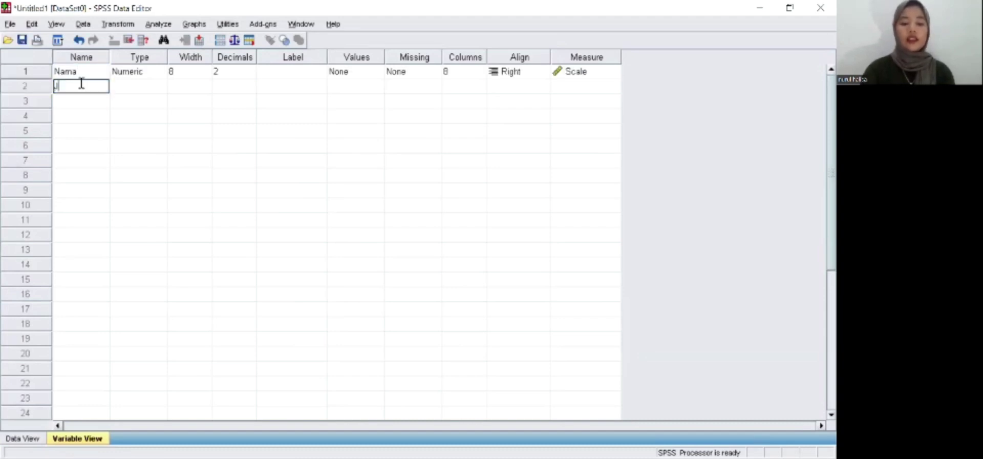
{"action": "type", "text": "enis"}
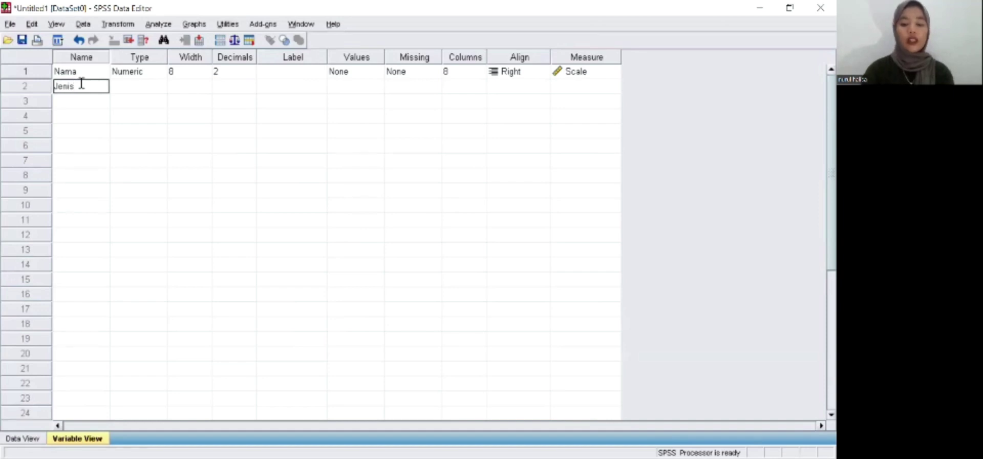
{"action": "type", "text": "Ke"}
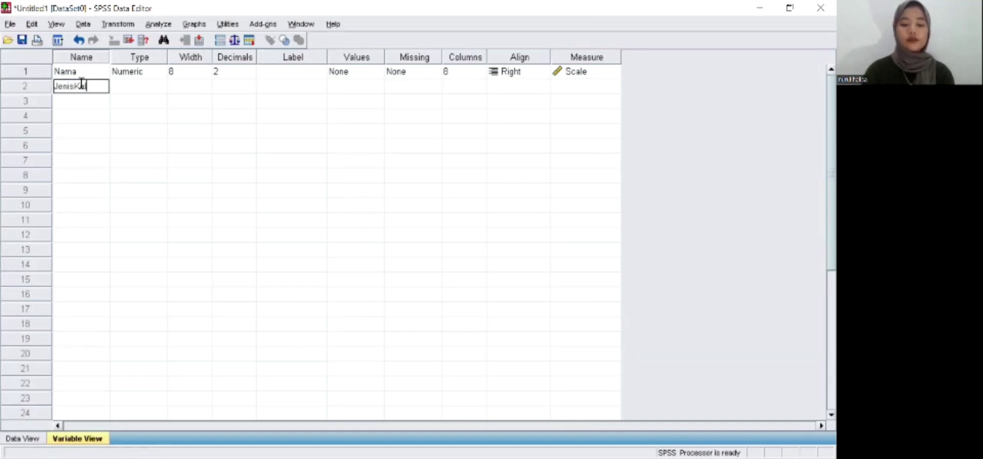
{"action": "type", "text": "lamin"}
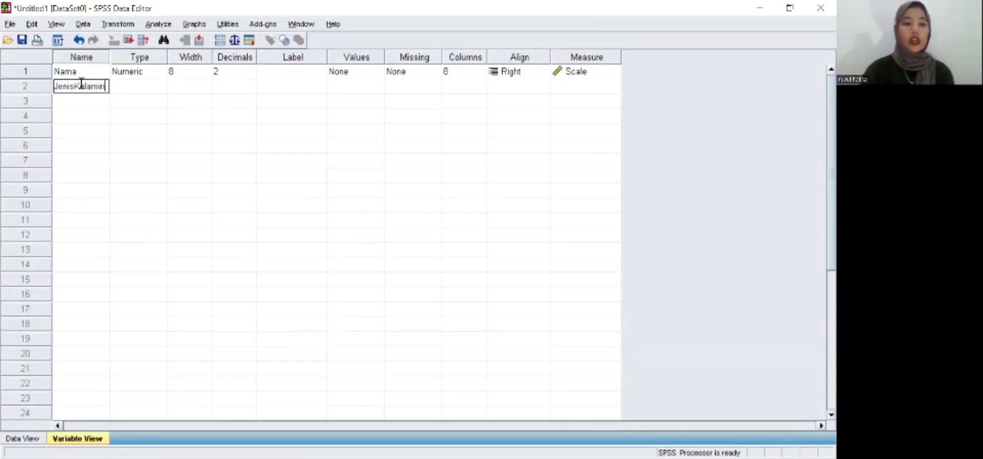
Name the third variable Umur and the fourth variable Pendidikan.
{"action": "left_click", "coordinate": [88, 103]}
{"action": "left_click", "coordinate": [88, 101]}
{"action": "type", "text": "Umur"}
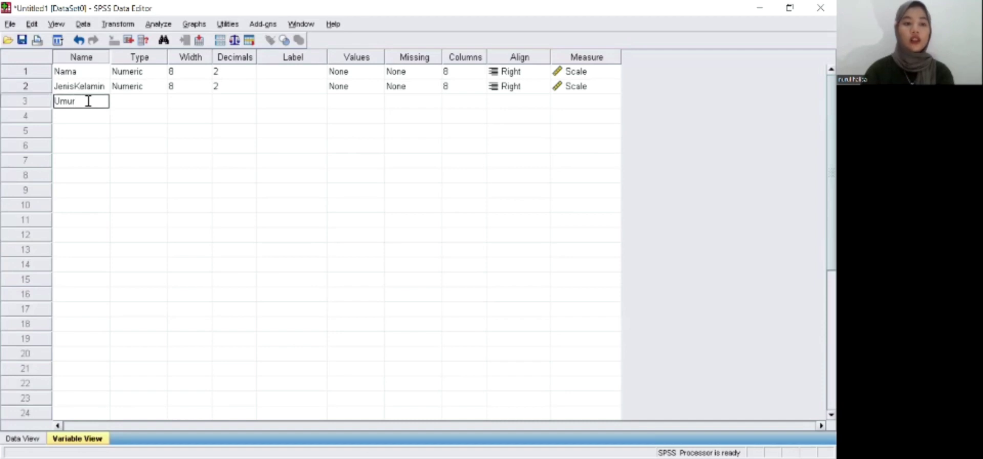
{"action": "left_click", "coordinate": [86, 116]}
{"action": "left_click", "coordinate": [85, 117]}
{"action": "type", "text": "Pendidikan"}
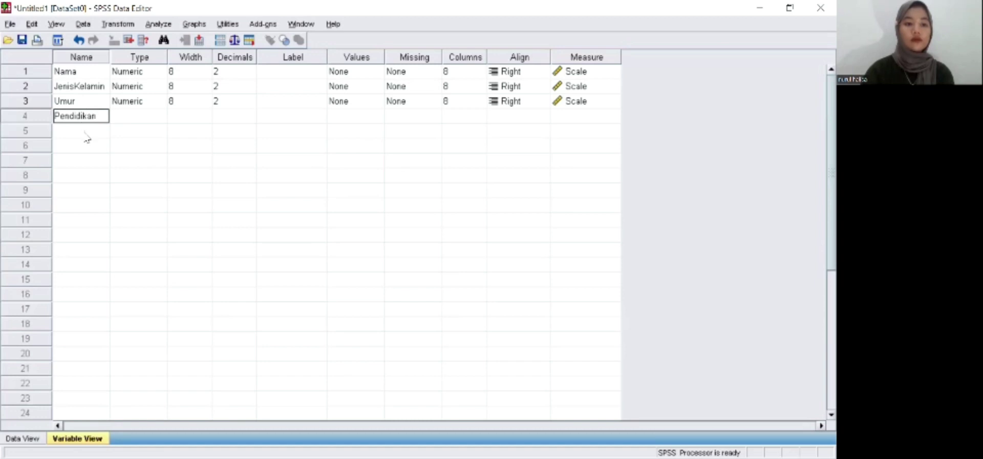
Name the fifth variable Pendapatan and the sixth variable Konsumsi.
{"action": "left_click", "coordinate": [86, 131]}
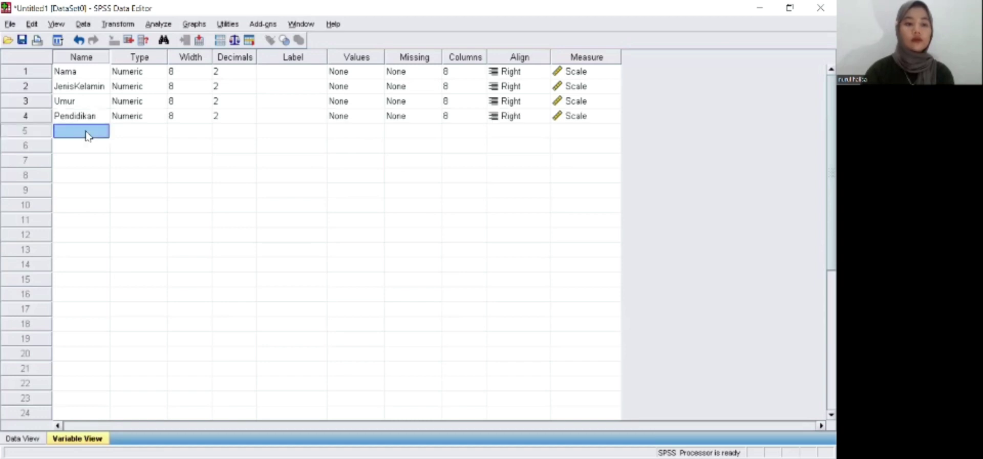
{"action": "type", "text": "Pendapatan"}
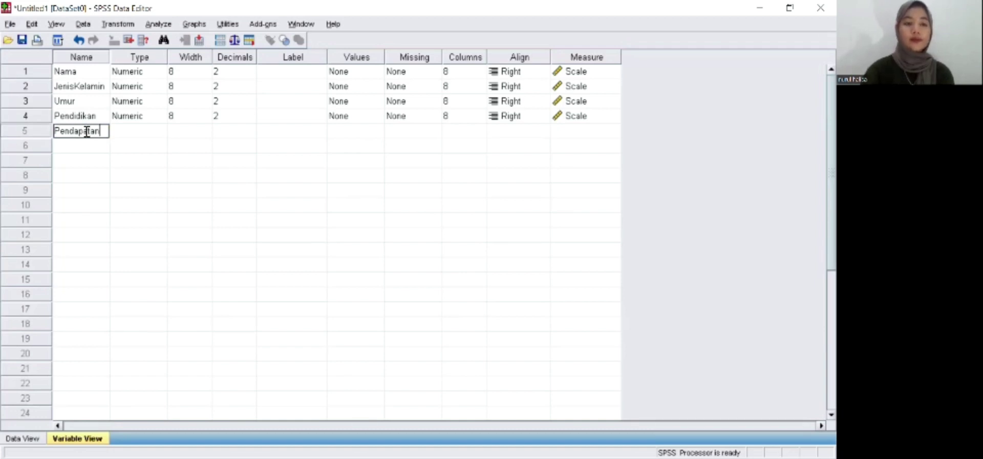
{"action": "left_click", "coordinate": [85, 146]}
{"action": "left_click", "coordinate": [85, 144]}
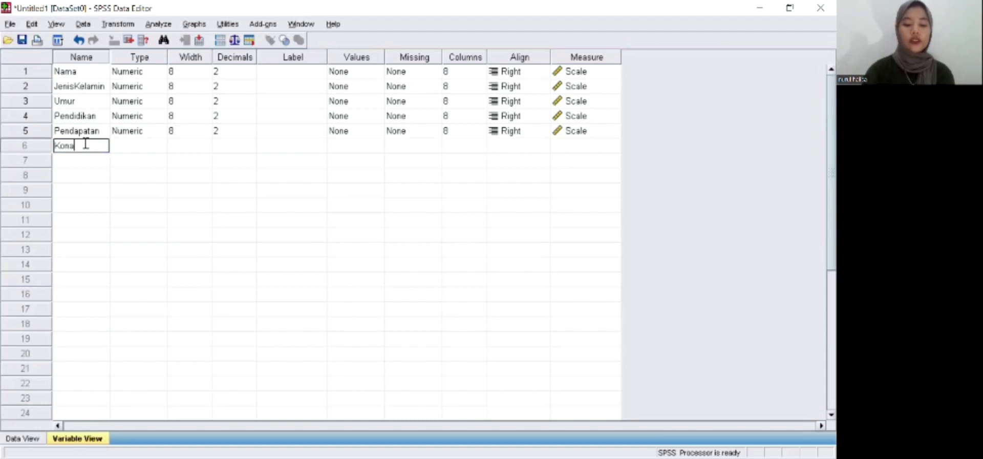
{"action": "type", "text": "Konsums"}
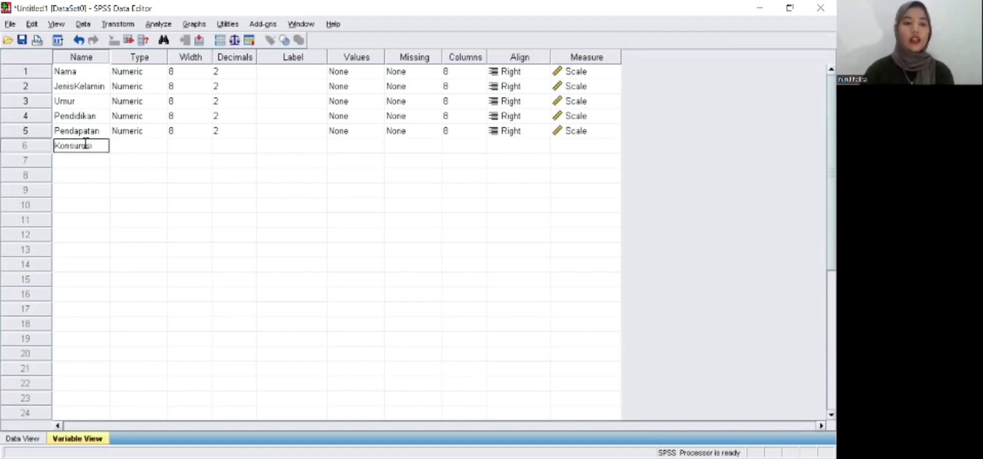
{"action": "type", "text": "i"}
{"action": "left_click", "coordinate": [137, 147]}
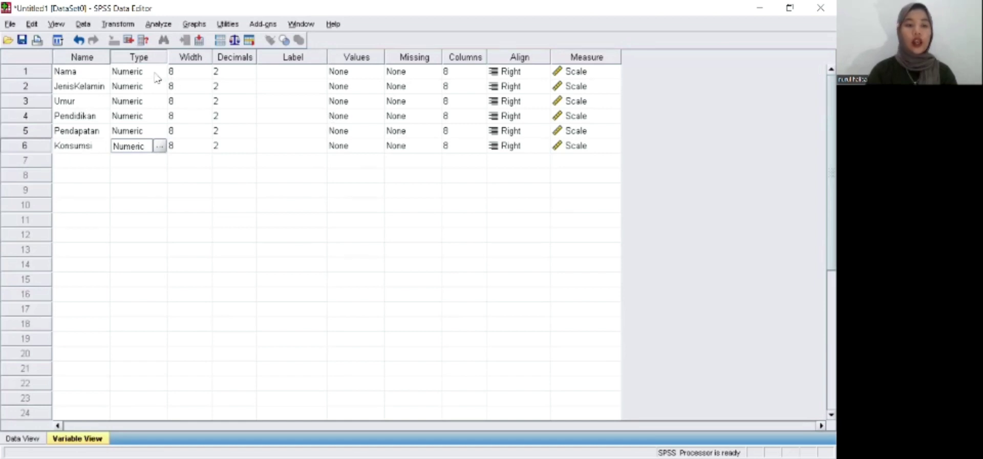
Change the variable type of Nama to String.
{"action": "left_click", "coordinate": [87, 72]}
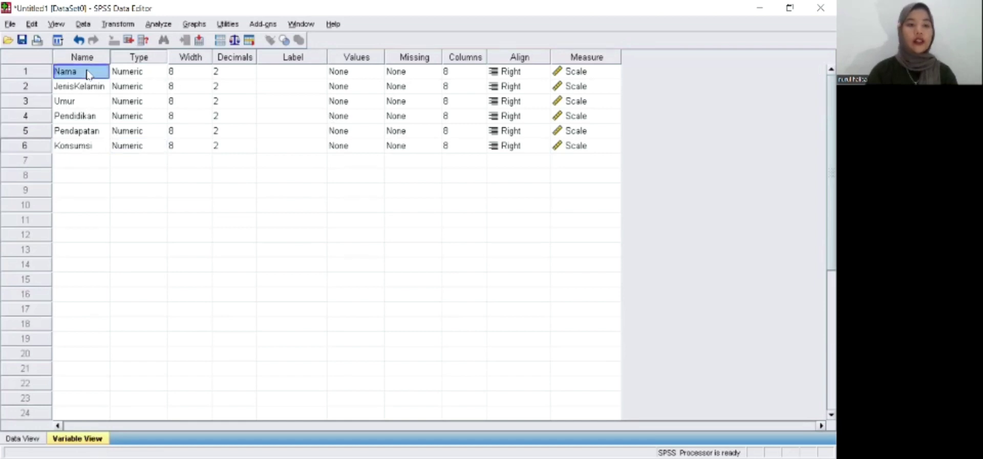
{"action": "left_click", "coordinate": [162, 74]}
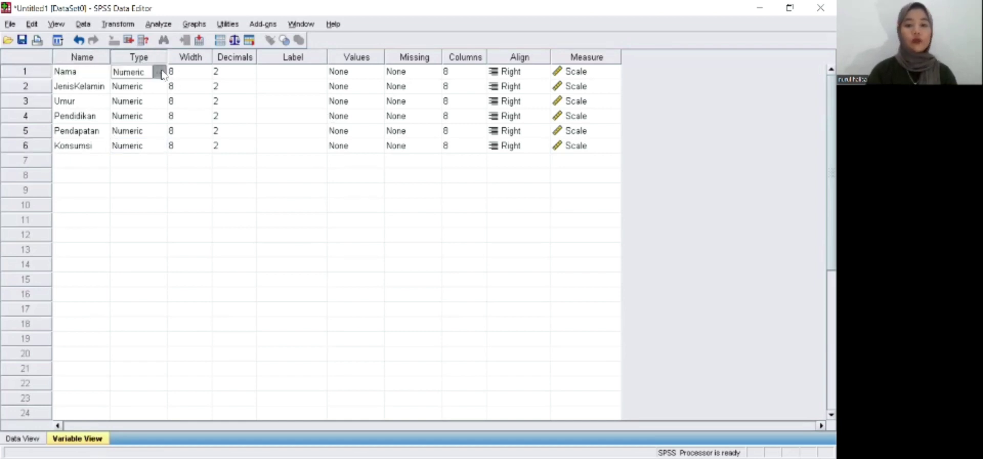
{"action": "left_click", "coordinate": [161, 73]}
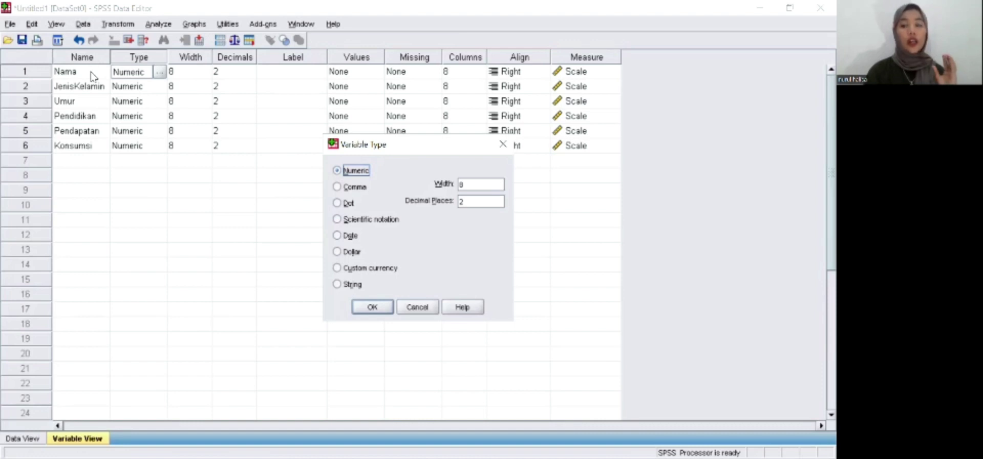
{"action": "left_click", "coordinate": [349, 290]}
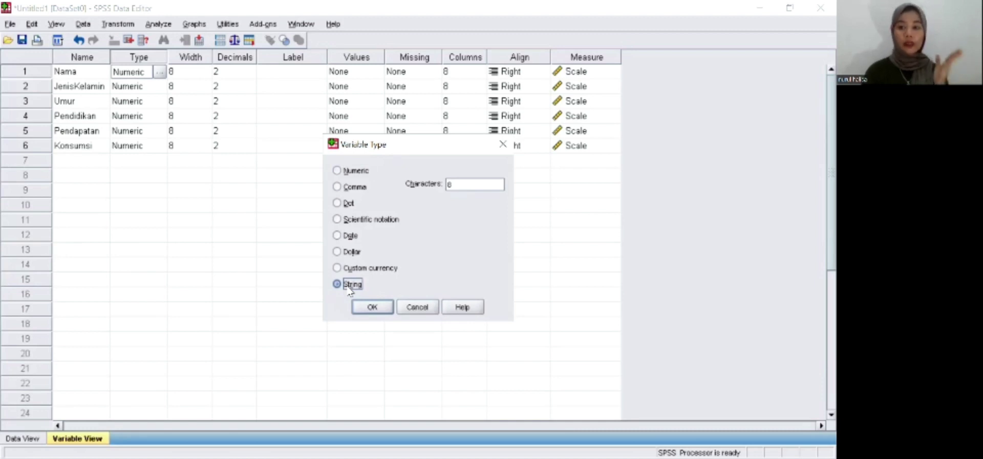
{"action": "left_click", "coordinate": [374, 307]}
Set the width of JenisKelamin to 9 and the width of Nama to 30.
{"action": "left_click", "coordinate": [202, 59]}
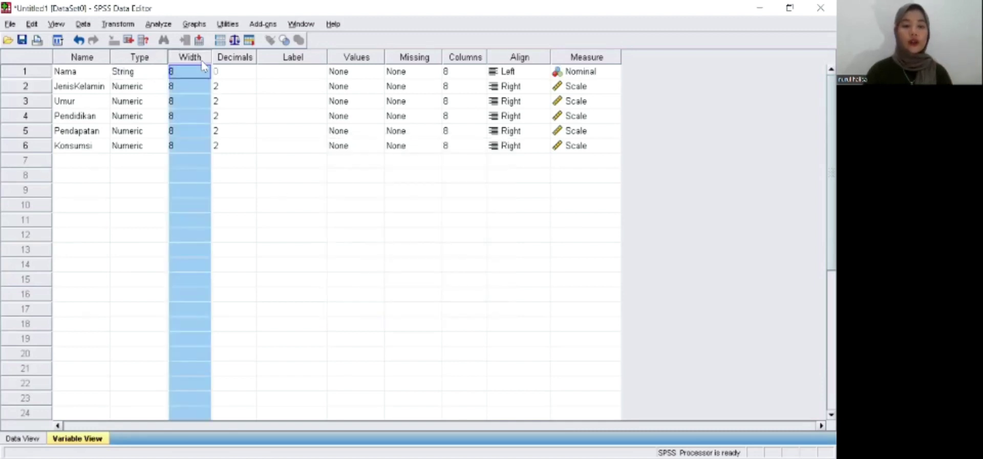
{"action": "left_click", "coordinate": [205, 84]}
{"action": "left_click", "coordinate": [206, 82]}
{"action": "left_click", "coordinate": [202, 70]}
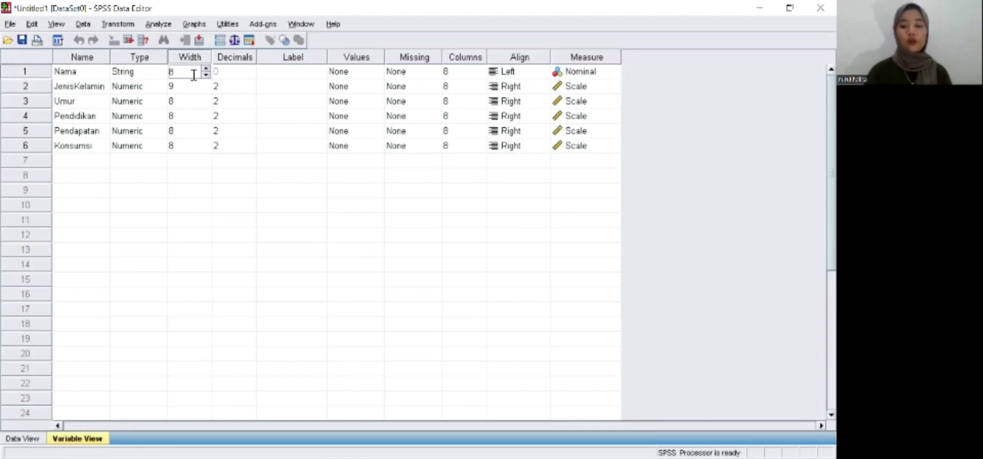
{"action": "key", "text": "BackSpace"}
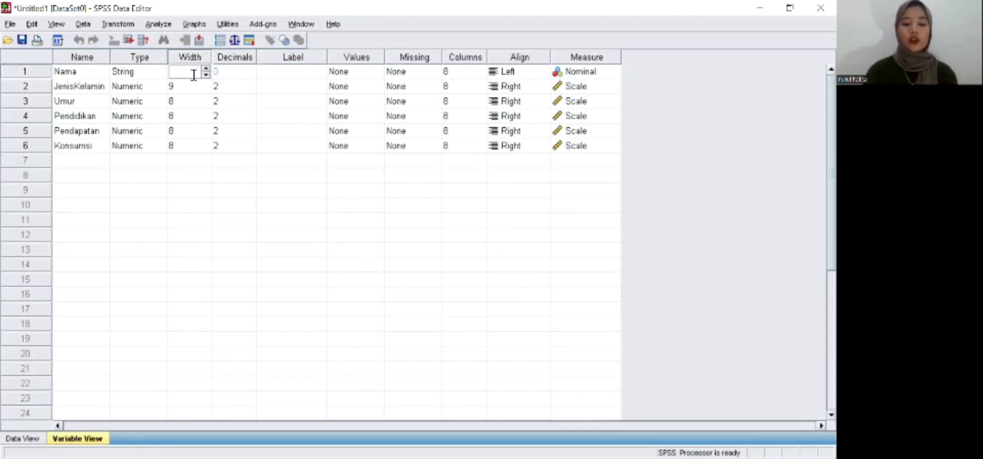
{"action": "type", "text": "30"}
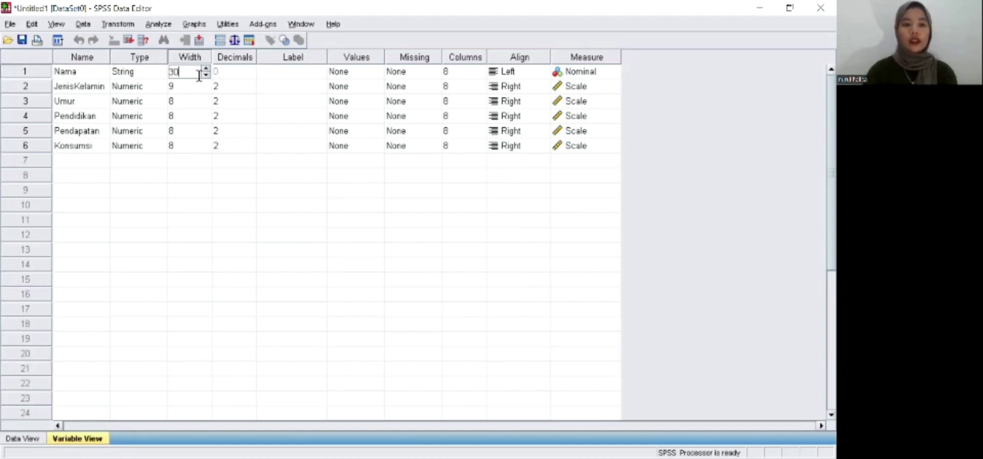
{"action": "left_click", "coordinate": [247, 76]}
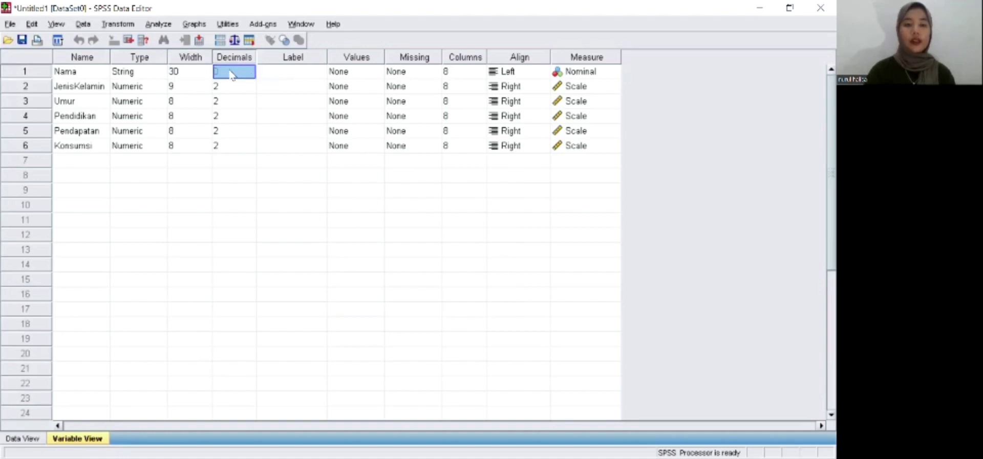
Enter "nama si responden" as the label of the Nama variable.
{"action": "left_click", "coordinate": [267, 76]}
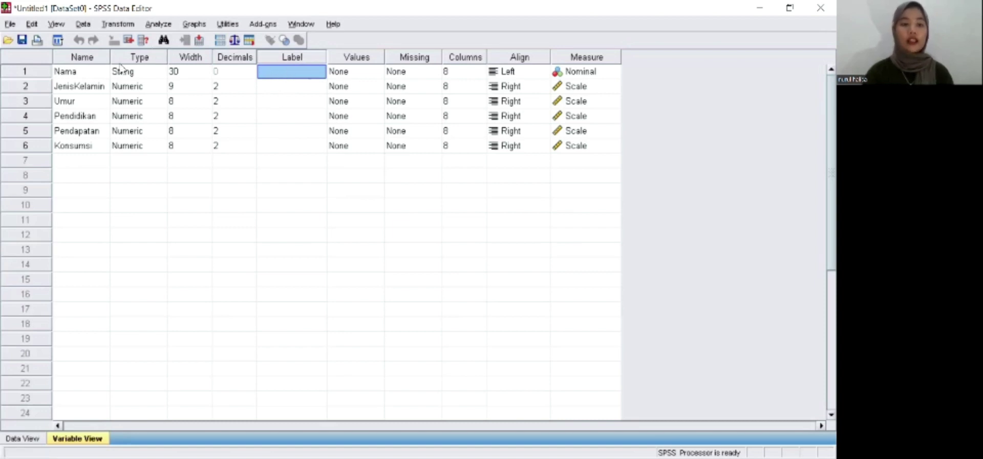
{"action": "double_click", "coordinate": [280, 73]}
{"action": "type", "text": "nama si s"}
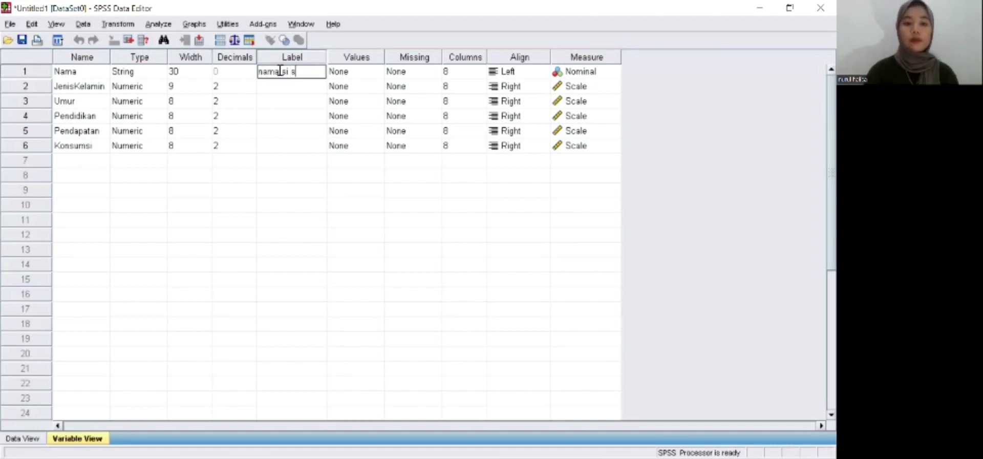
{"action": "key", "text": "BackSpace"}
{"action": "type", "text": "responden"}
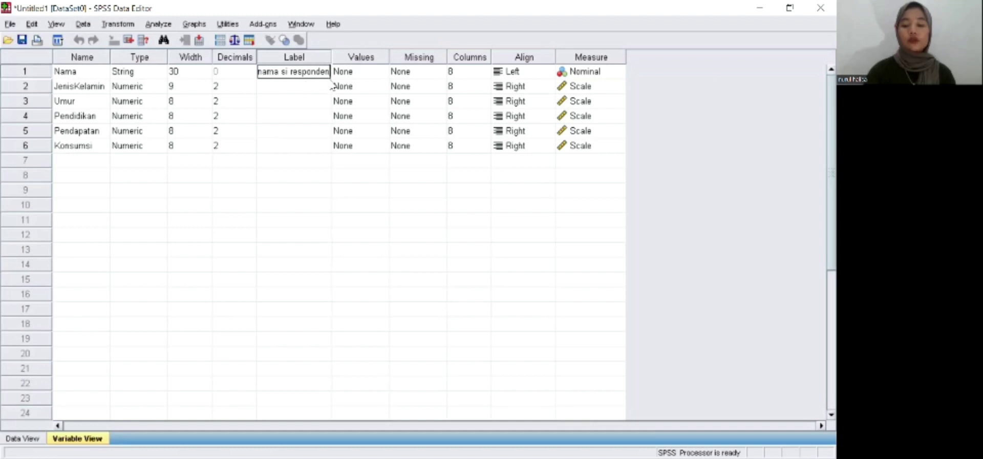
Clear the label text of the Nama variable.
{"action": "key", "text": "BackSpace"}
{"action": "key", "text": "BackSpace"}
{"action": "key", "text": "BackSpace"}
{"action": "key", "text": "BackSpace"}
{"action": "key", "text": "BackSpace"}
{"action": "key", "text": "BackSpace"}
{"action": "key", "text": "BackSpace"}
{"action": "key", "text": "BackSpace"}
{"action": "key", "text": "BackSpace"}
{"action": "key", "text": "BackSpace"}
{"action": "key", "text": "BackSpace"}
{"action": "key", "text": "BackSpace"}
{"action": "key", "text": "BackSpace"}
{"action": "key", "text": "BackSpace"}
{"action": "key", "text": "BackSpace"}
{"action": "key", "text": "BackSpace"}
{"action": "key", "text": "BackSpace"}
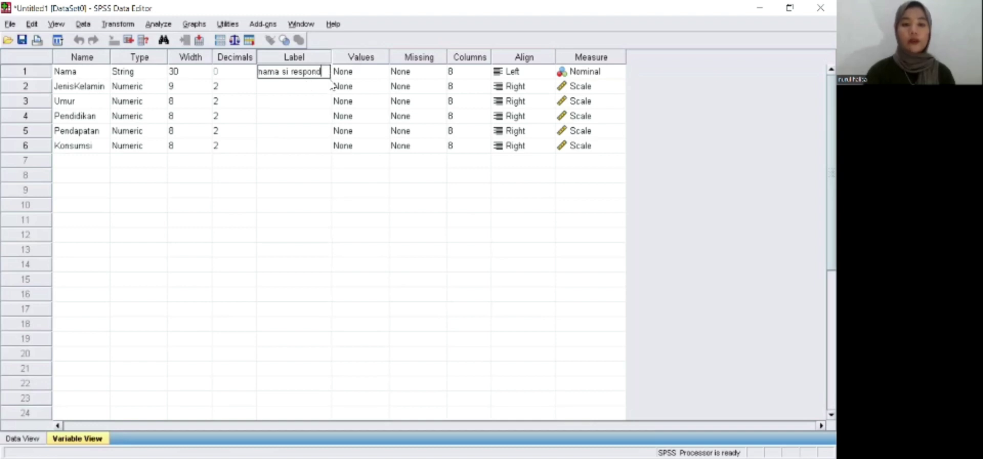
Set the Columns value of the Nama variable to 9, leaving its Values and Missing settings at None.
{"action": "left_click", "coordinate": [378, 62]}
{"action": "left_click", "coordinate": [381, 71]}
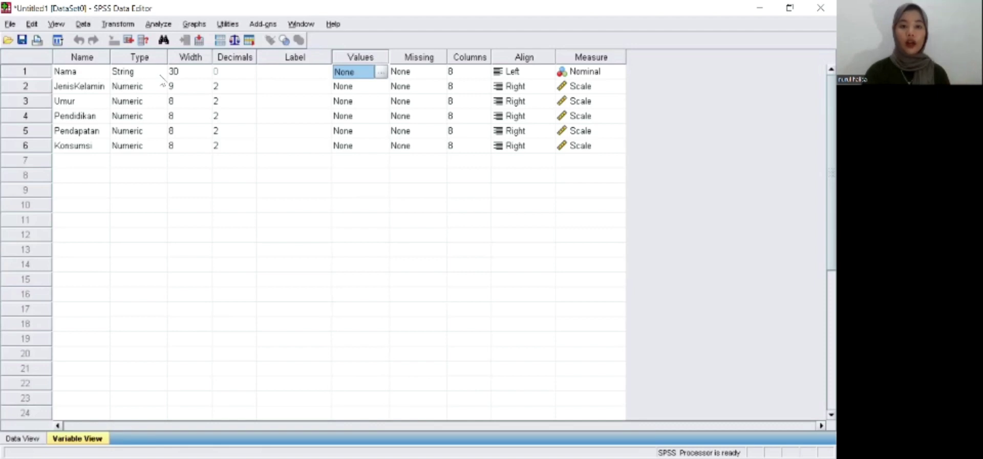
{"action": "left_click", "coordinate": [438, 76]}
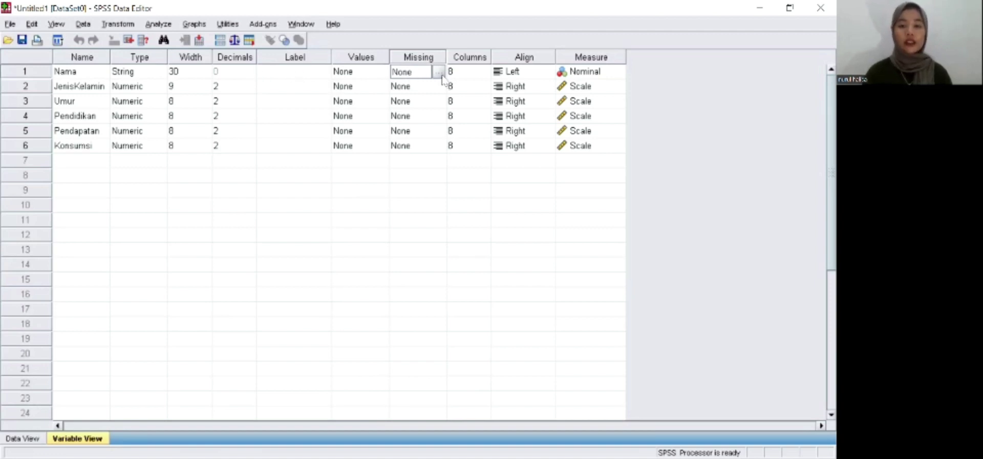
{"action": "left_click", "coordinate": [498, 73]}
{"action": "left_click", "coordinate": [484, 74]}
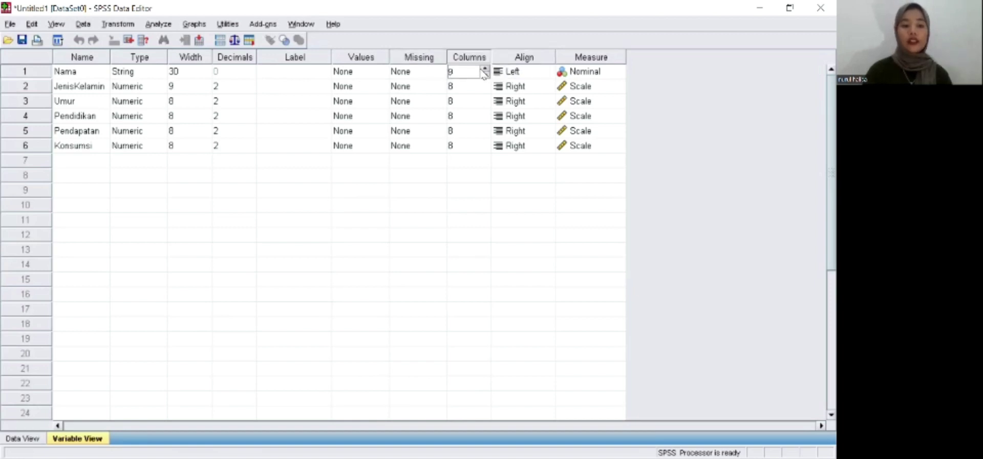
Try the Left and Right alignments for the Nama variable and set it to Center.
{"action": "left_click", "coordinate": [543, 75]}
{"action": "left_click", "coordinate": [548, 72]}
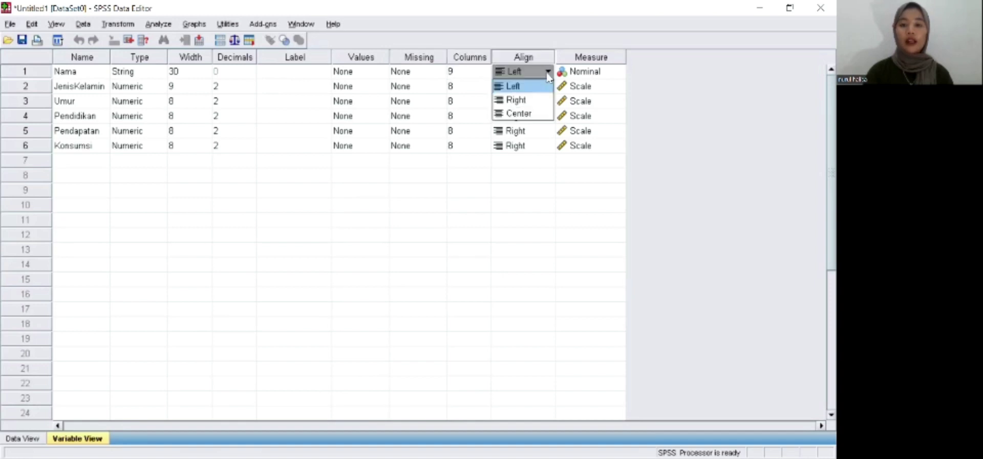
{"action": "left_click", "coordinate": [536, 87]}
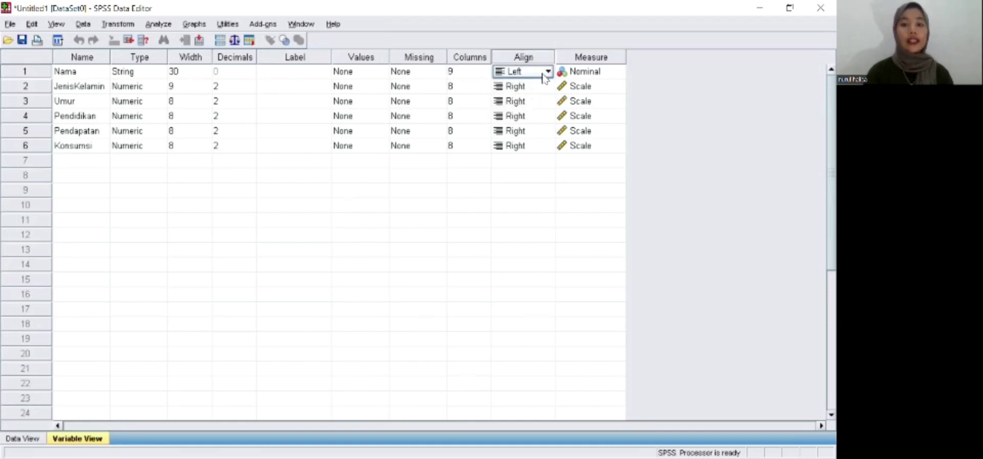
{"action": "left_click", "coordinate": [547, 74]}
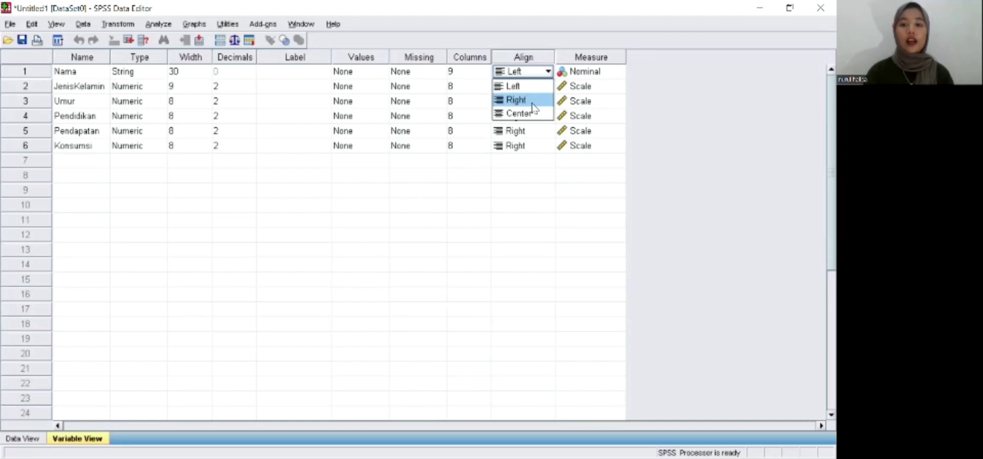
{"action": "left_click", "coordinate": [516, 100]}
{"action": "left_click", "coordinate": [547, 72]}
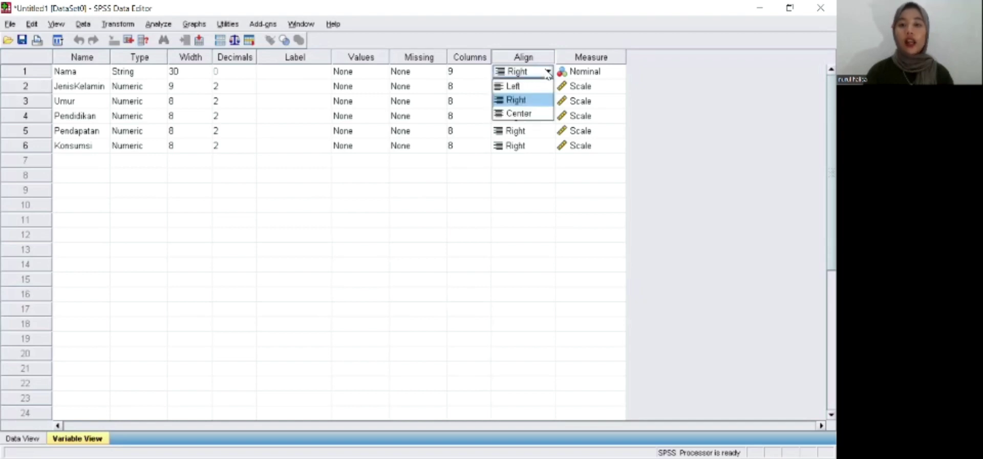
{"action": "left_click", "coordinate": [520, 113]}
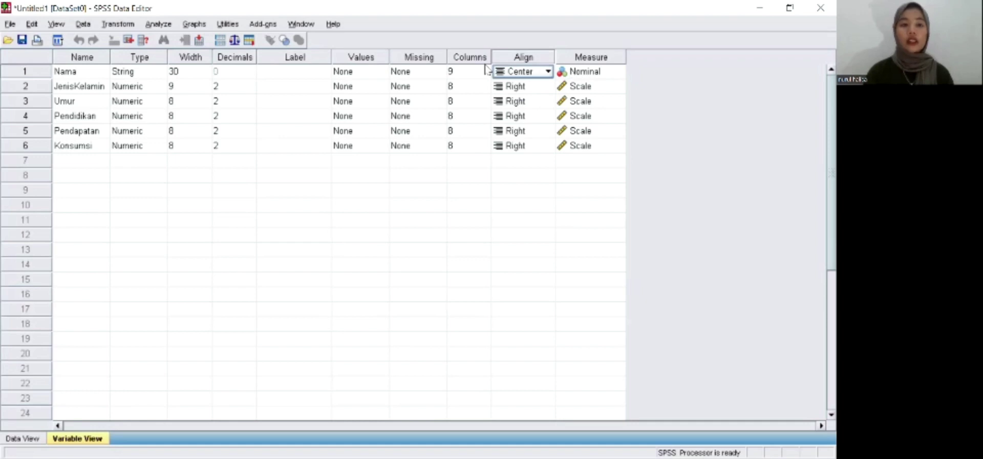
Choose Nominal as the measurement level of the Nama variable.
{"action": "left_click", "coordinate": [601, 71]}
{"action": "left_click", "coordinate": [614, 73]}
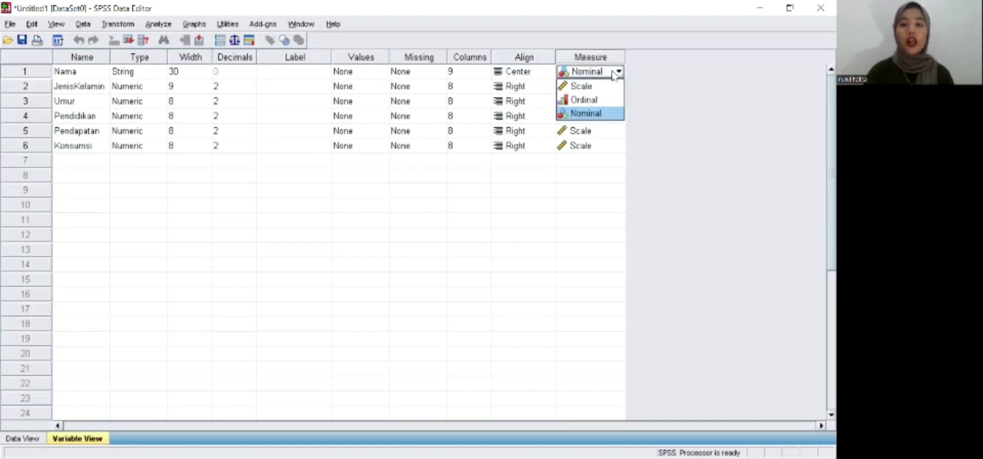
{"action": "left_click", "coordinate": [586, 113]}
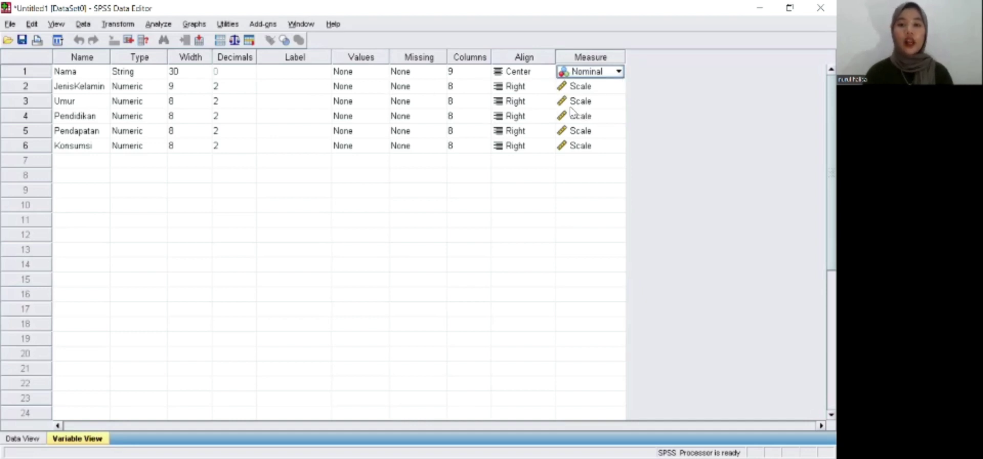
Add a value label to the JenisKelamin variable that assigns "laki-laki" to value 1.
{"action": "left_click", "coordinate": [89, 100]}
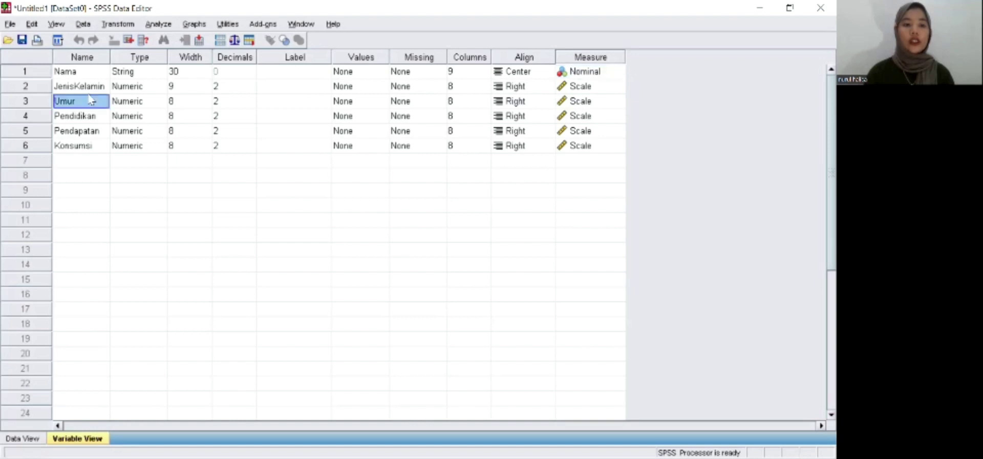
{"action": "left_click", "coordinate": [98, 87]}
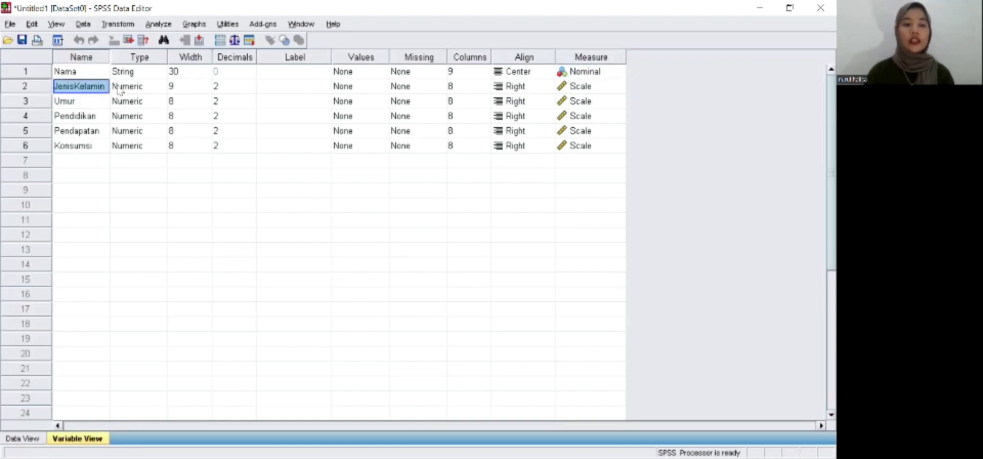
{"action": "left_click", "coordinate": [155, 91]}
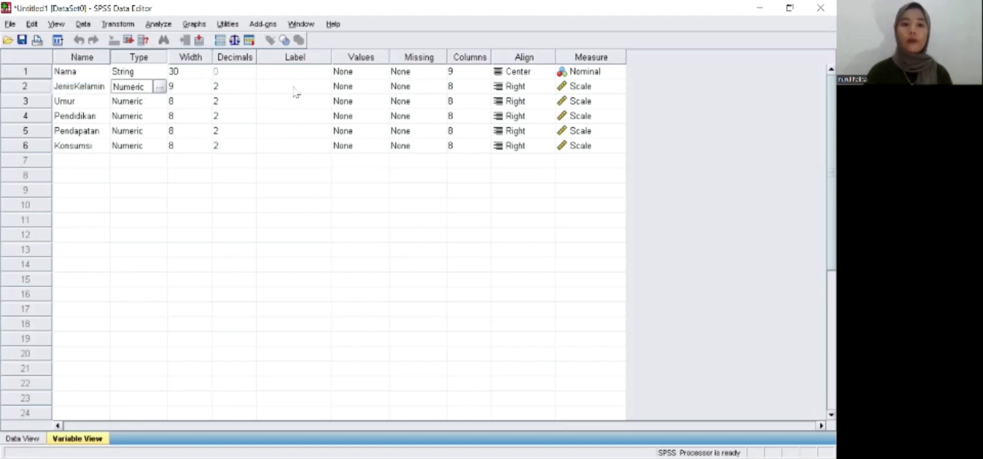
{"action": "left_click", "coordinate": [365, 92]}
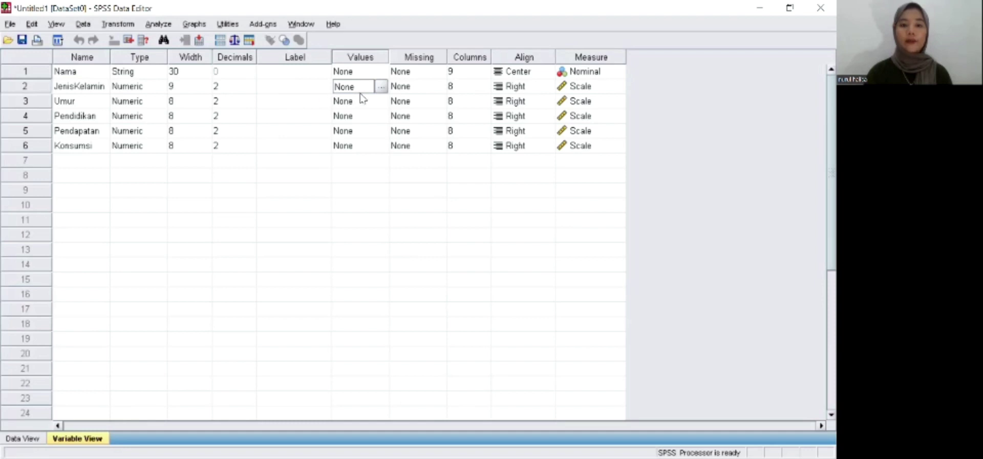
{"action": "left_click", "coordinate": [381, 87]}
{"action": "type", "text": "1"}
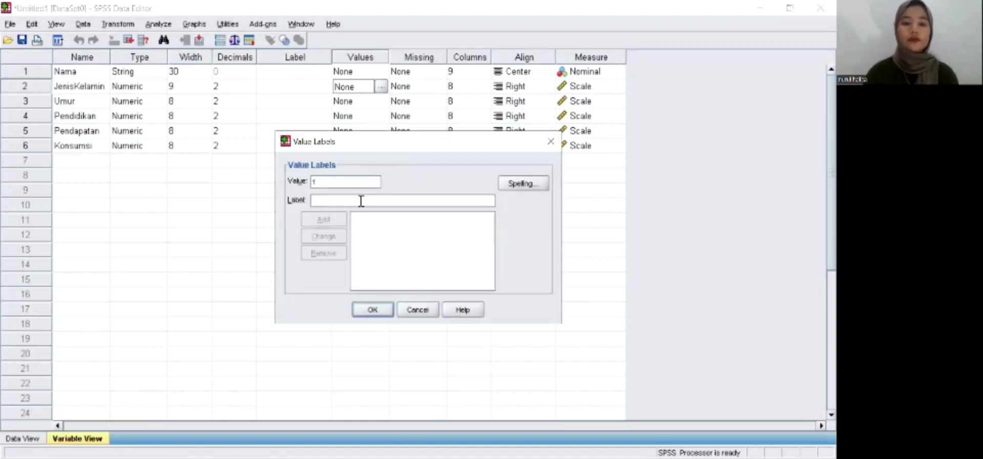
{"action": "type", "text": "lak"}
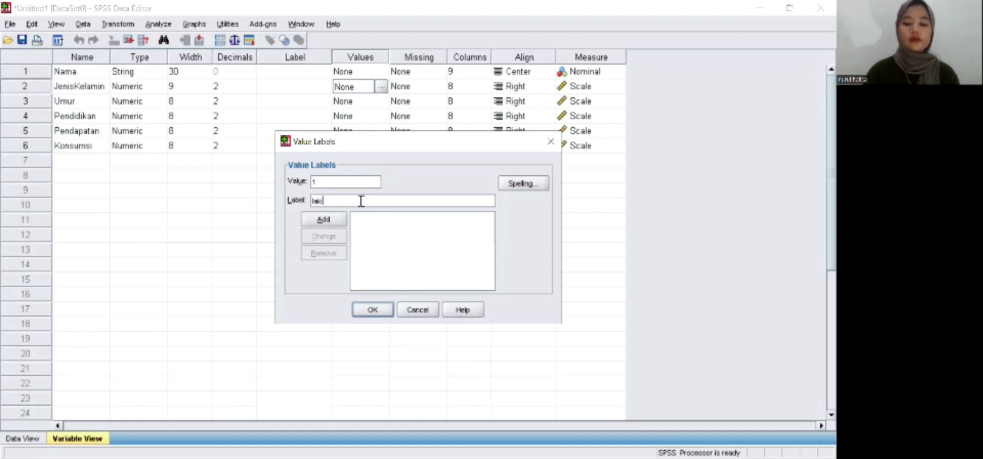
{"action": "type", "text": "i"}
{"action": "left_click", "coordinate": [324, 220]}
Add the label "perempuan" for value 2 of JenisKelamin and confirm the value labels.
{"action": "type", "text": "2"}
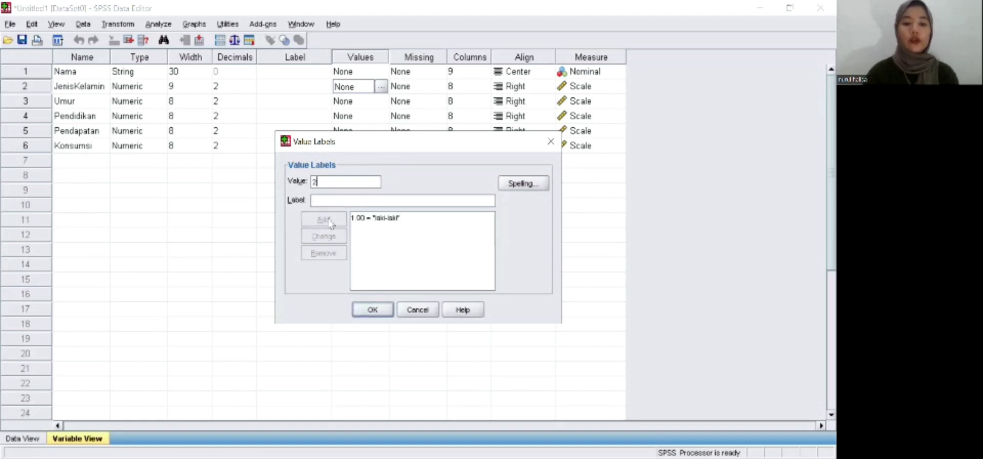
{"action": "left_click", "coordinate": [339, 201]}
{"action": "type", "text": "perempuan"}
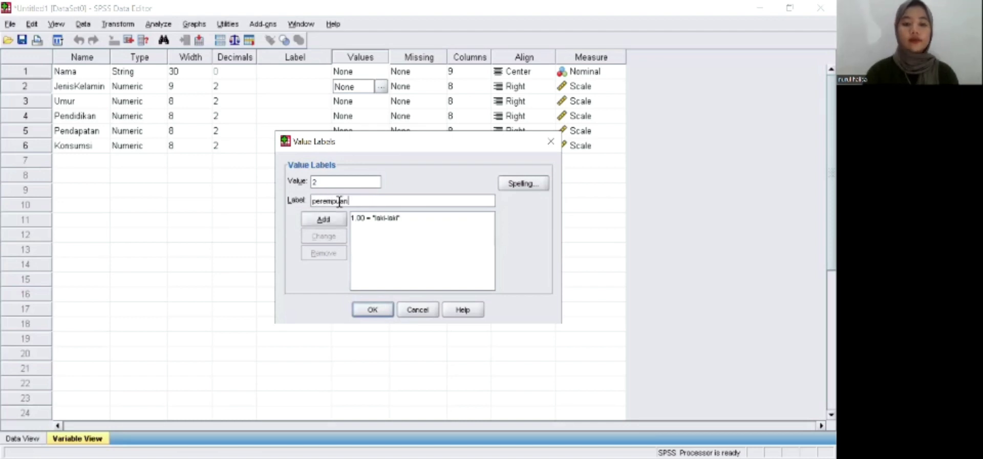
{"action": "left_click", "coordinate": [340, 219]}
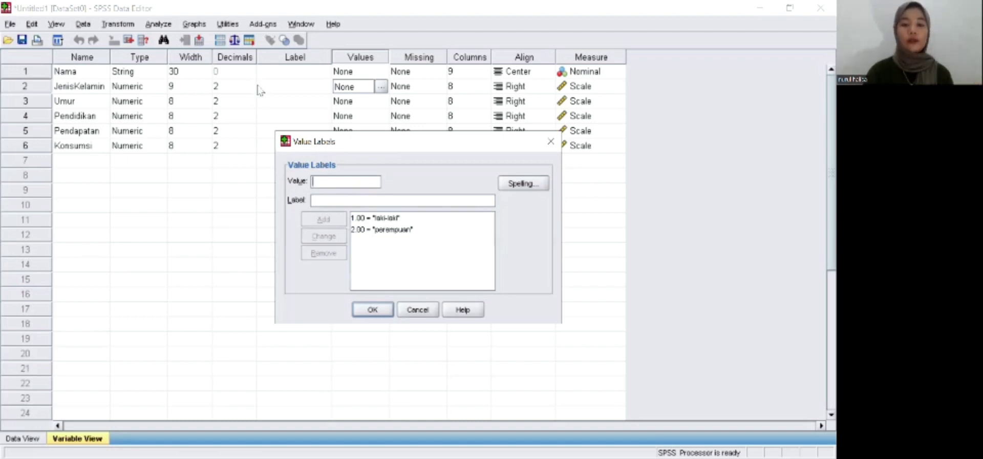
{"action": "left_click", "coordinate": [389, 311]}
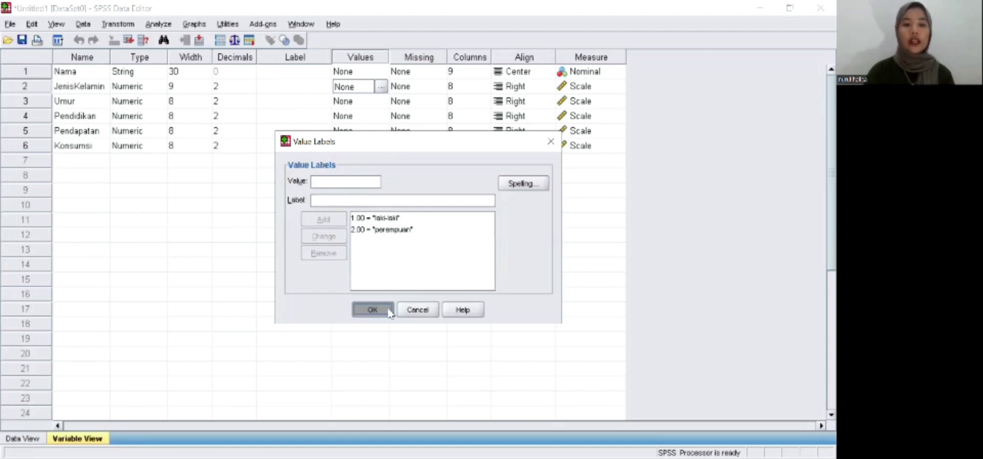
Set the decimals of the JenisKelamin variable to 0 and check how its value labels are listed.
{"action": "left_click", "coordinate": [250, 86]}
{"action": "left_click", "coordinate": [250, 84]}
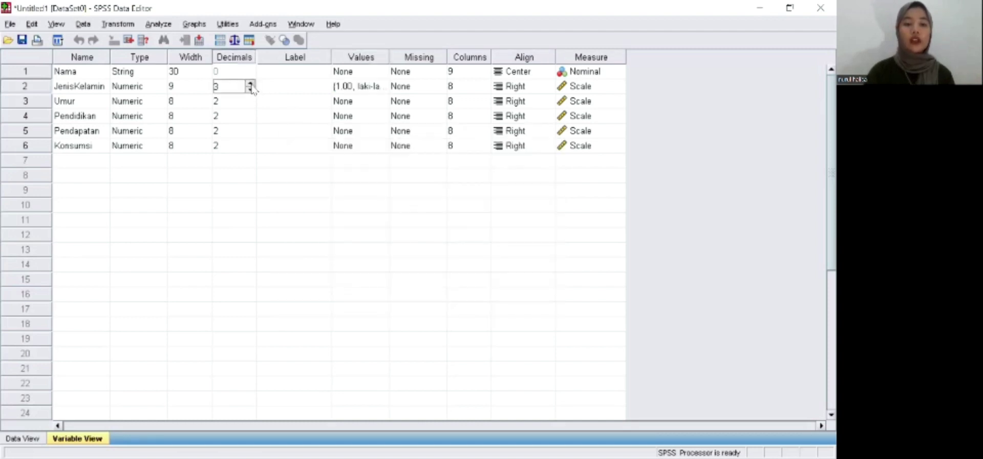
{"action": "left_click", "coordinate": [250, 89]}
{"action": "left_click", "coordinate": [367, 91]}
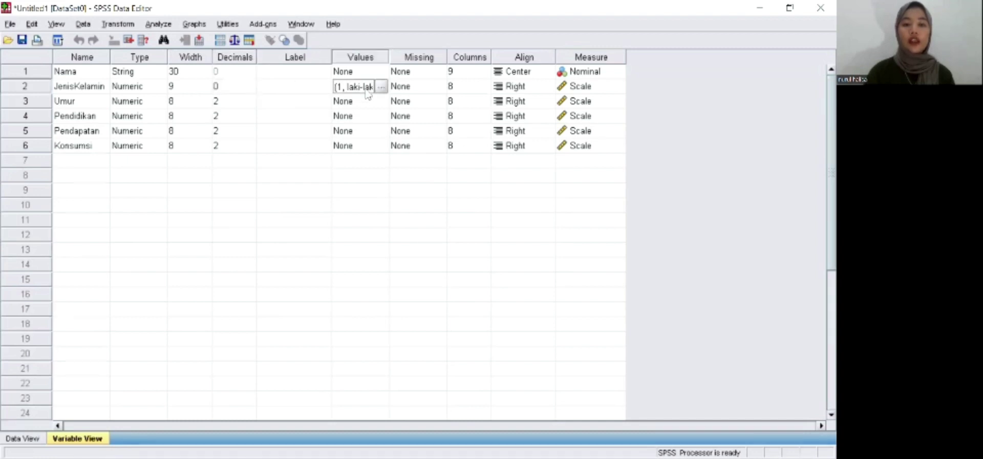
{"action": "left_click", "coordinate": [381, 86]}
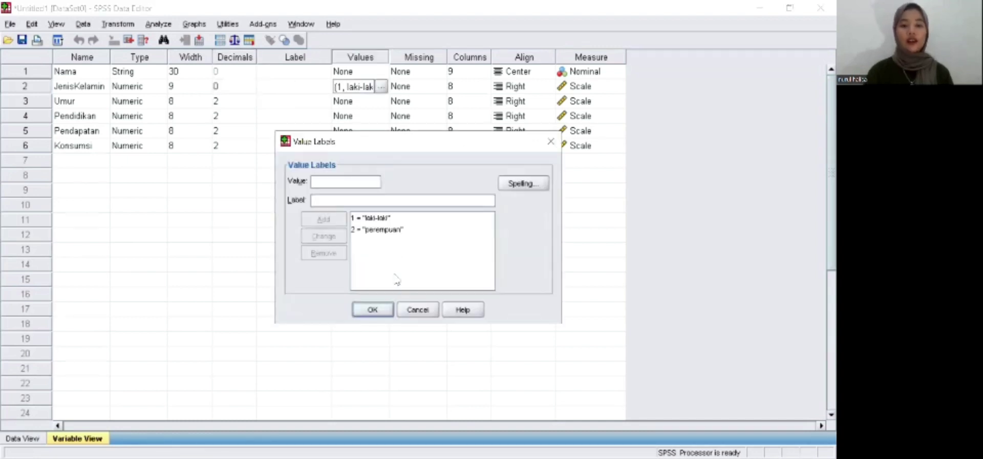
{"action": "left_click", "coordinate": [386, 311]}
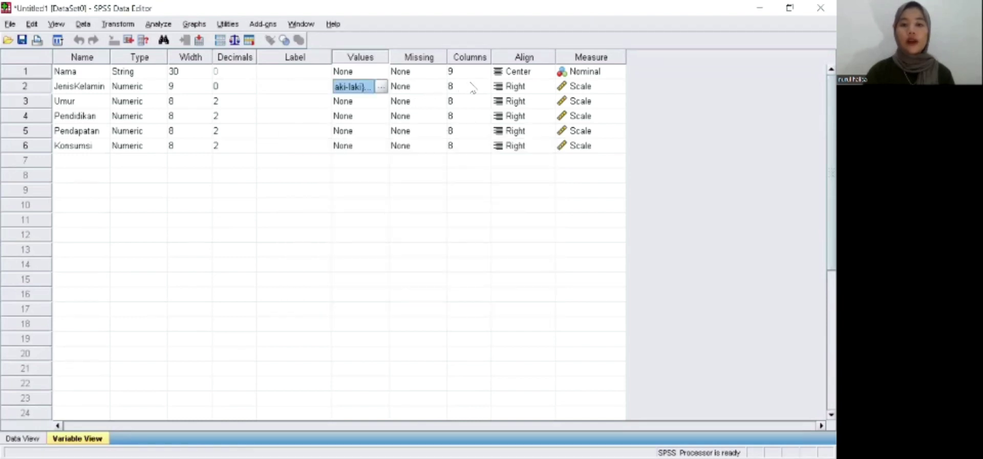
Choose Nominal as the measurement level of the JenisKelamin variable.
{"action": "left_click", "coordinate": [584, 92]}
{"action": "left_click", "coordinate": [618, 86]}
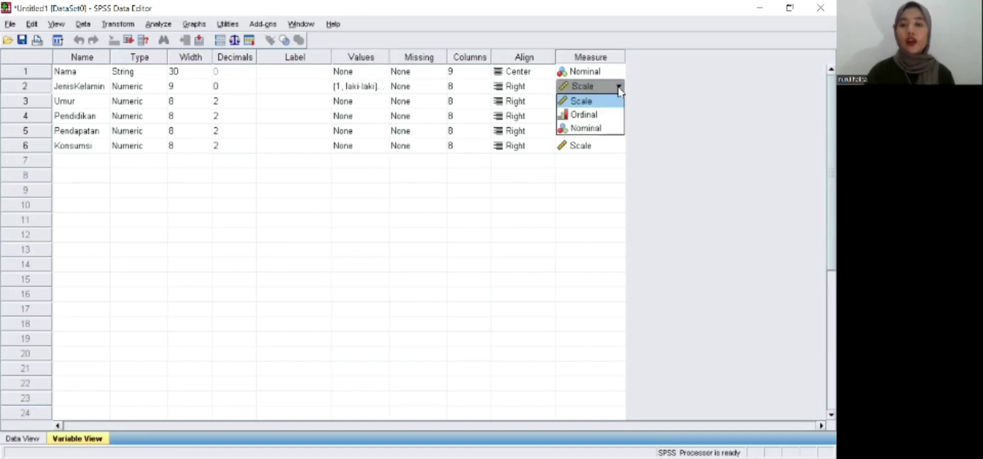
{"action": "left_click", "coordinate": [607, 128]}
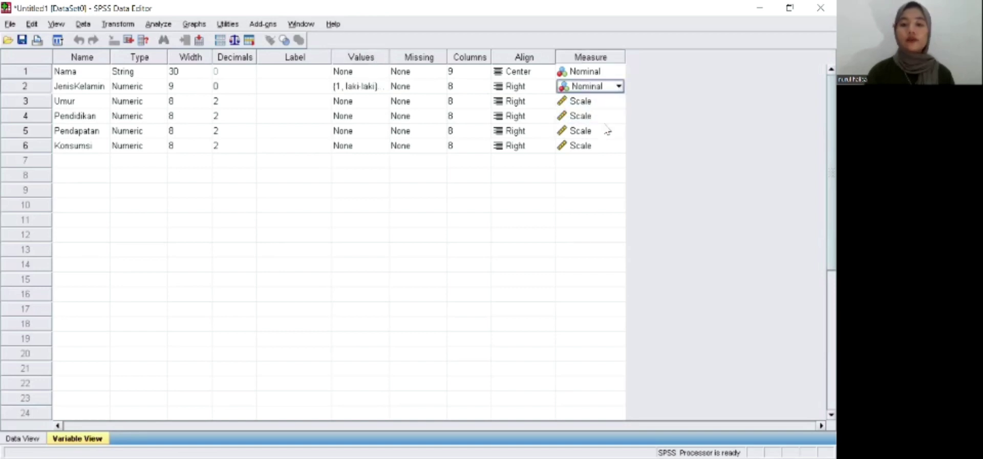
Set the decimals of the Umur variable to 0, leaving its type Numeric, Missing at None and measure Scale.
{"action": "left_click", "coordinate": [107, 102]}
{"action": "left_click", "coordinate": [137, 101]}
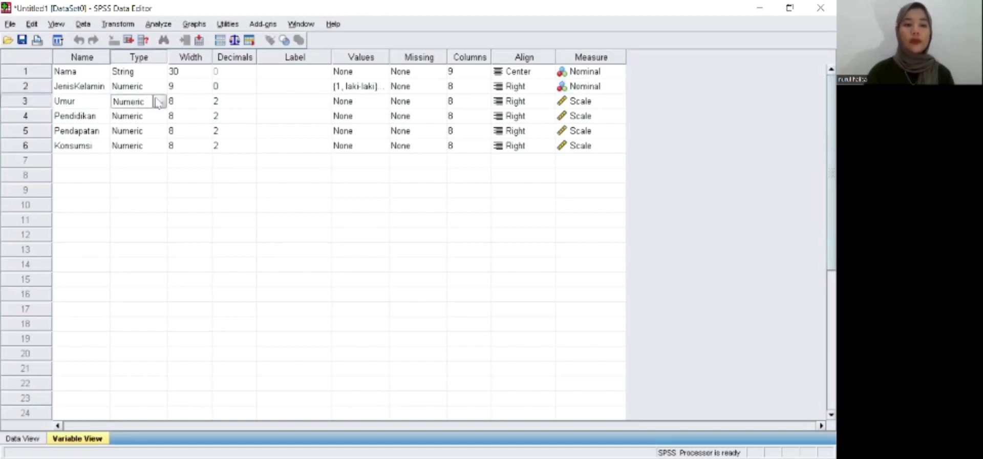
{"action": "left_click", "coordinate": [239, 101]}
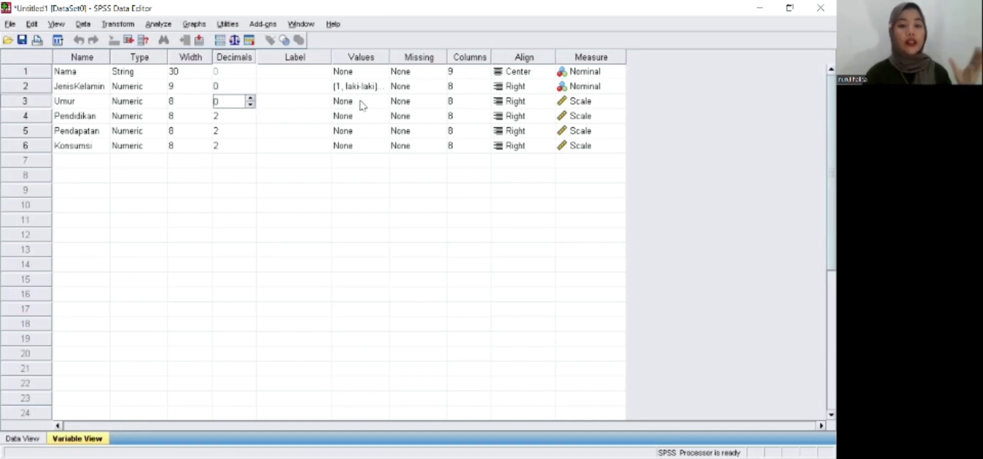
{"action": "left_click", "coordinate": [415, 105]}
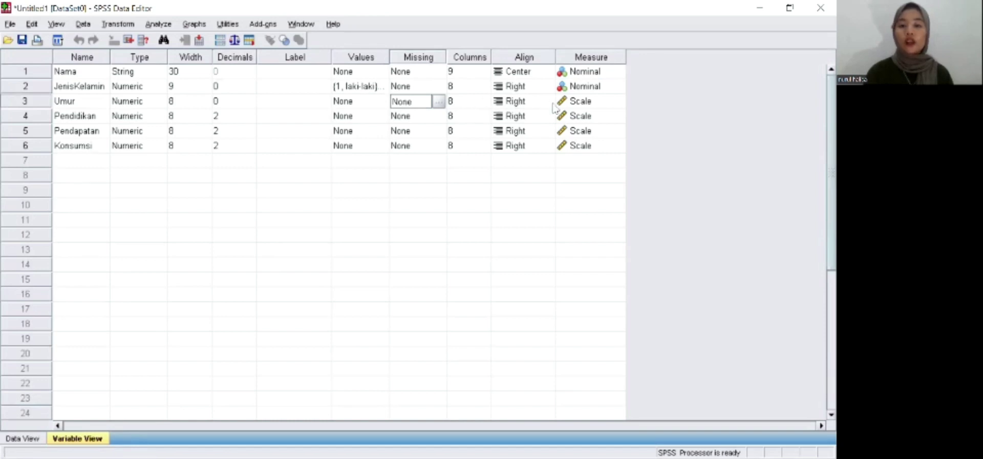
{"action": "left_click", "coordinate": [584, 104]}
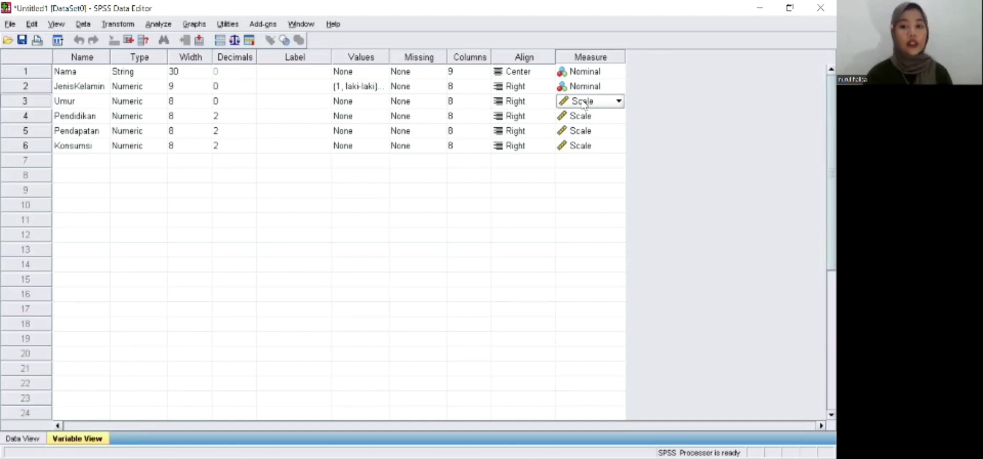
Keep the Pendidikan variable Numeric and set its decimals to 0.
{"action": "left_click", "coordinate": [89, 119]}
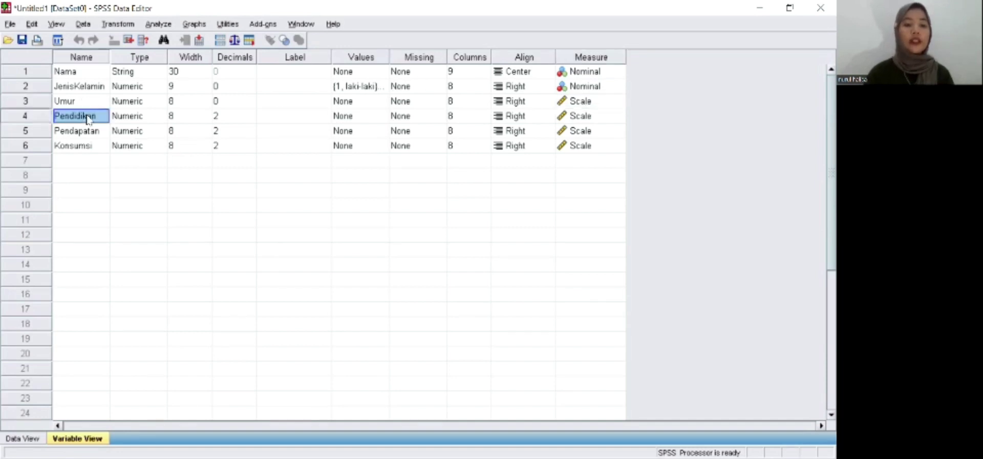
{"action": "left_click", "coordinate": [151, 119]}
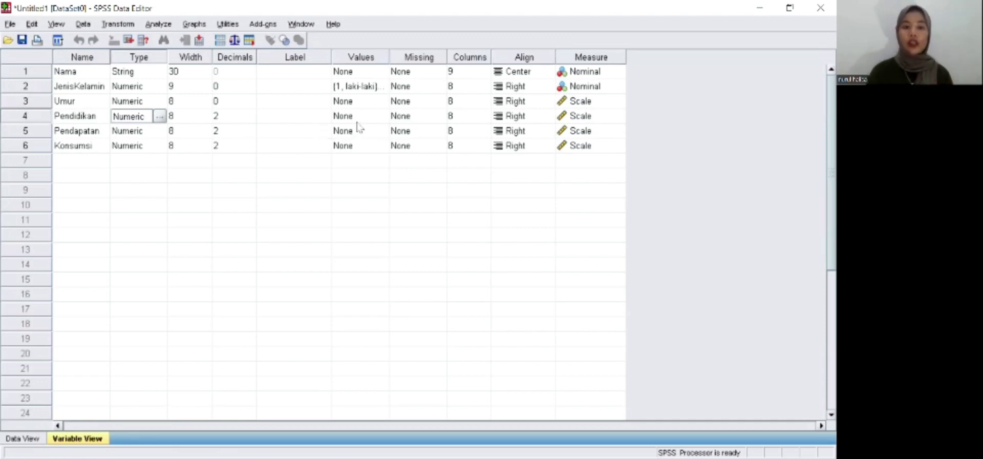
{"action": "left_click", "coordinate": [233, 112]}
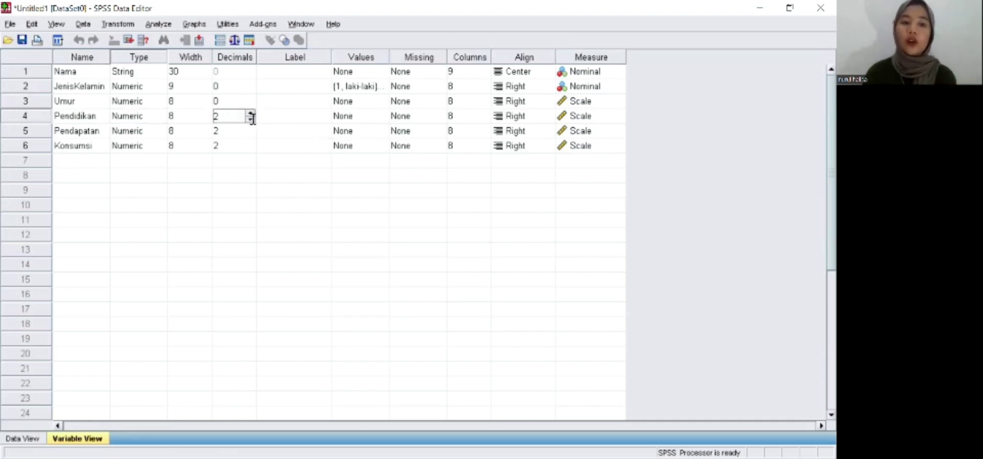
{"action": "left_click", "coordinate": [250, 119]}
{"action": "left_click", "coordinate": [250, 119]}
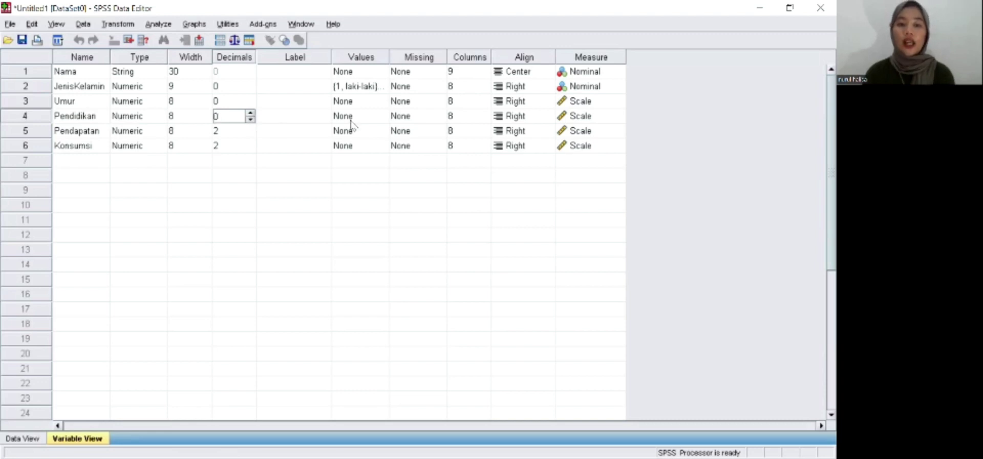
Add value labels to the Pendidikan variable: 1 for "SD" and 2 for "SLTP".
{"action": "left_click", "coordinate": [385, 118]}
{"action": "left_click", "coordinate": [384, 117]}
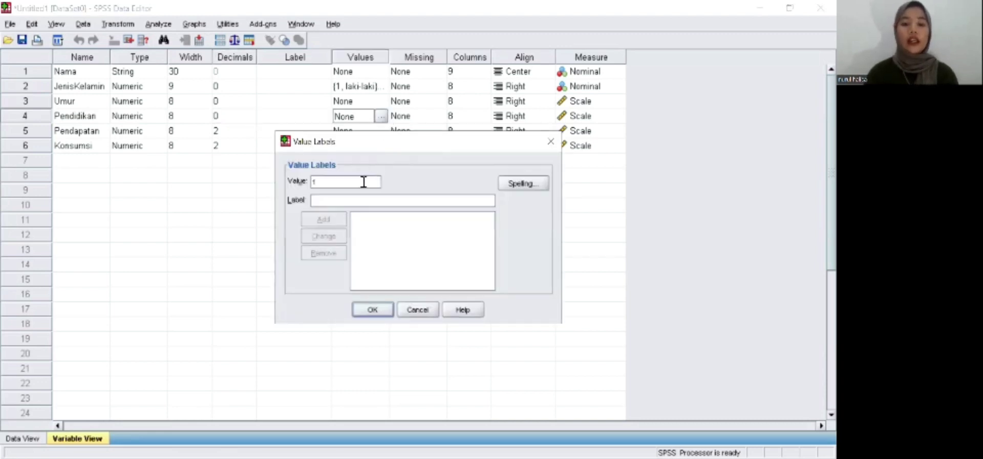
{"action": "left_click", "coordinate": [356, 200]}
{"action": "type", "text": "SD"}
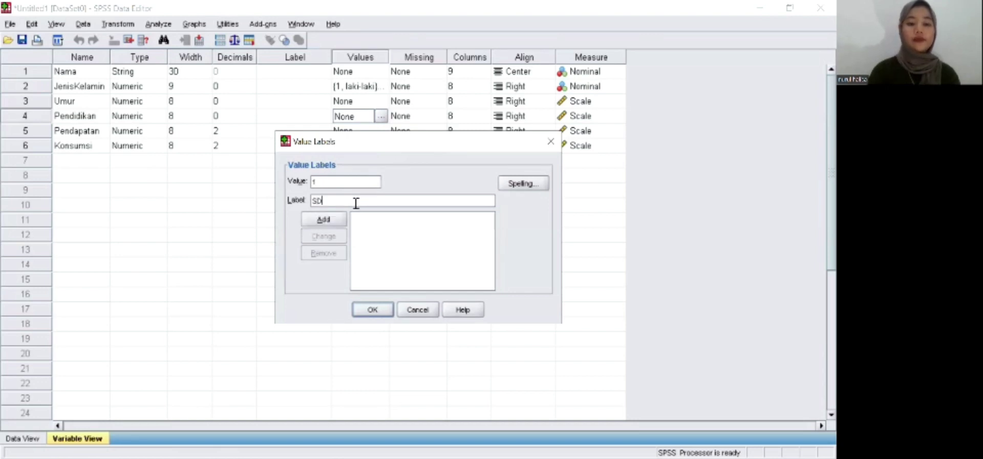
{"action": "left_click", "coordinate": [330, 223]}
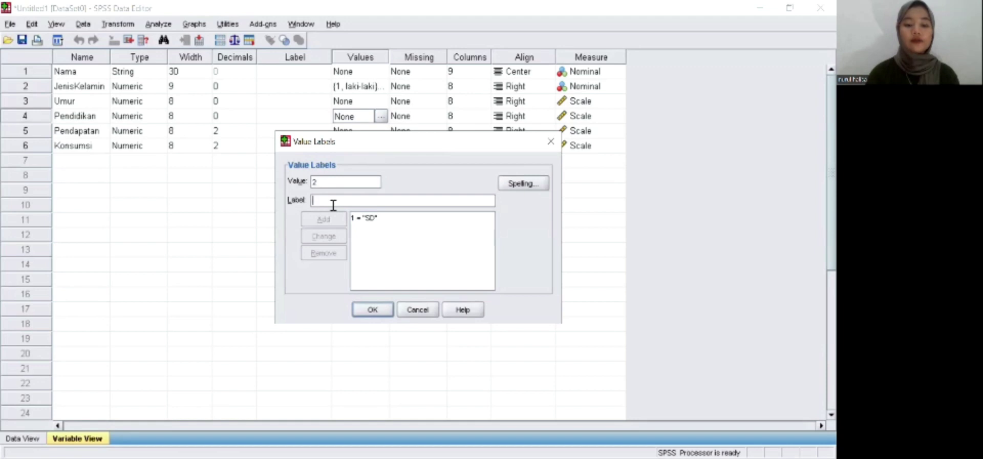
{"action": "type", "text": "SLTP"}
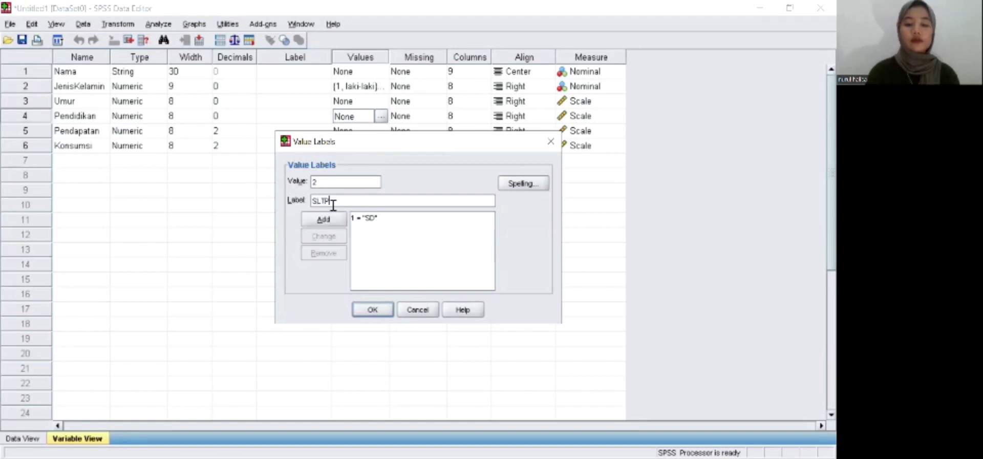
{"action": "left_click", "coordinate": [330, 220]}
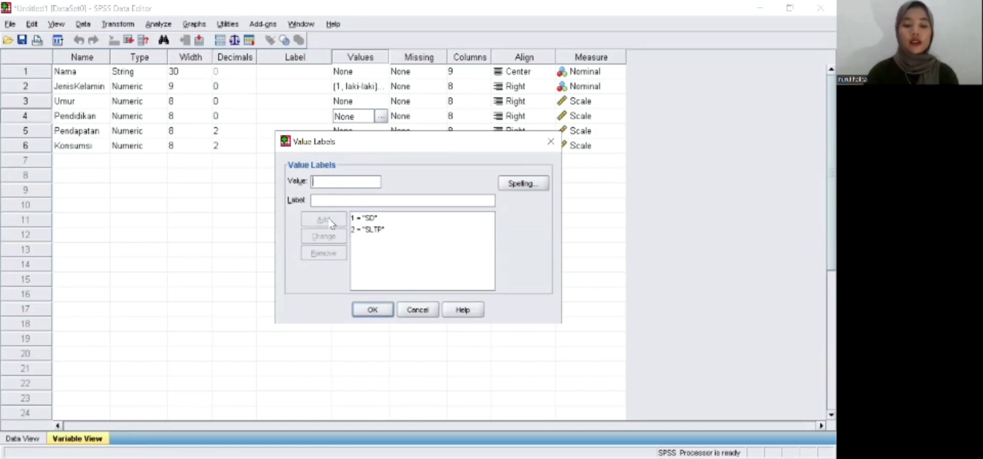
Add the label "SLTA" for value 3 of the Pendidikan variable.
{"action": "type", "text": "3"}
{"action": "left_click", "coordinate": [333, 199]}
{"action": "type", "text": "SLT"}
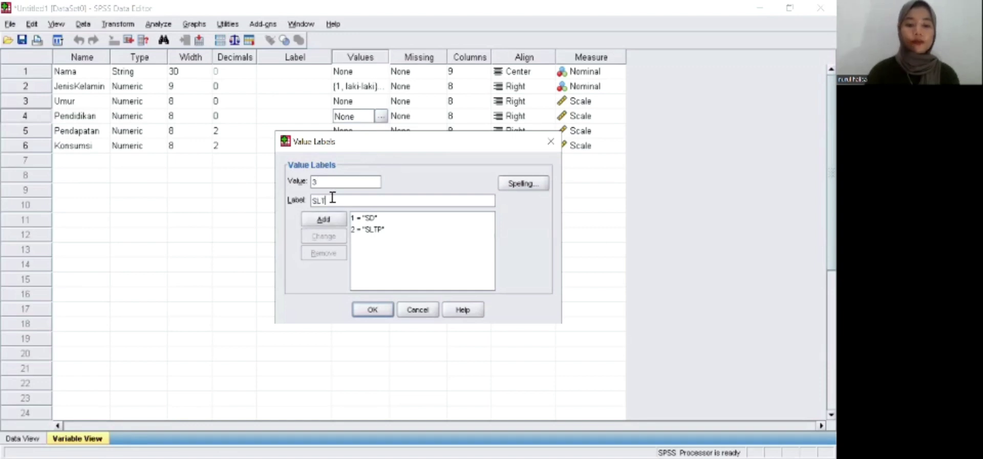
{"action": "type", "text": "A"}
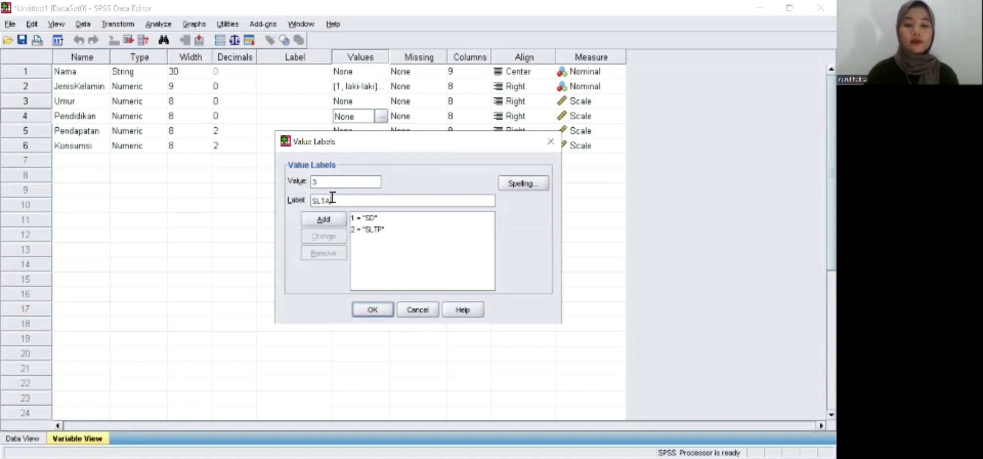
{"action": "left_click", "coordinate": [337, 225]}
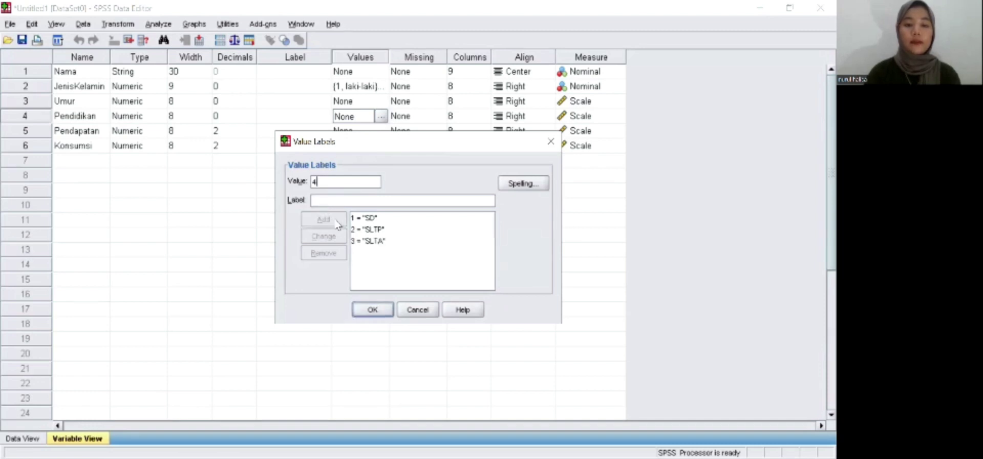
Add the Pendidikan labels "D3" for value 4 and "S1" for value 5, and confirm the value labels.
{"action": "type", "text": "D3"}
{"action": "left_click", "coordinate": [323, 219]}
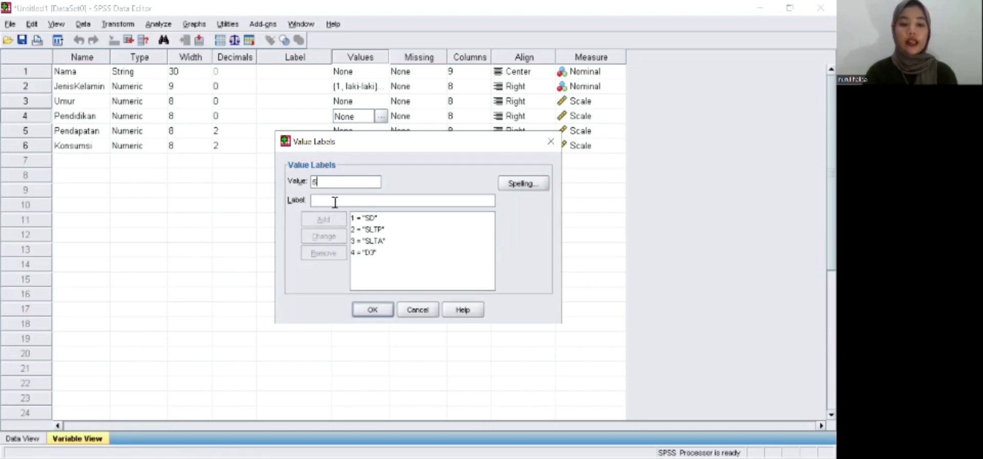
{"action": "type", "text": "S1"}
{"action": "left_click", "coordinate": [336, 220]}
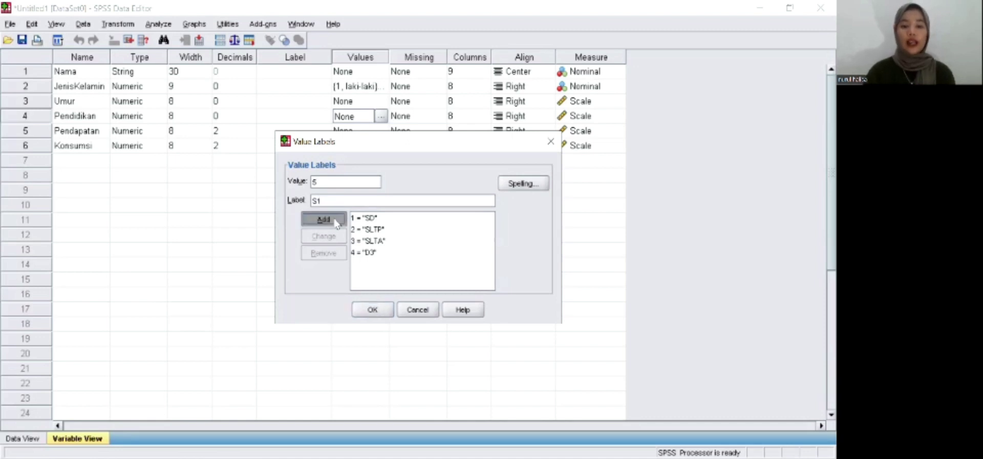
{"action": "left_click", "coordinate": [379, 311]}
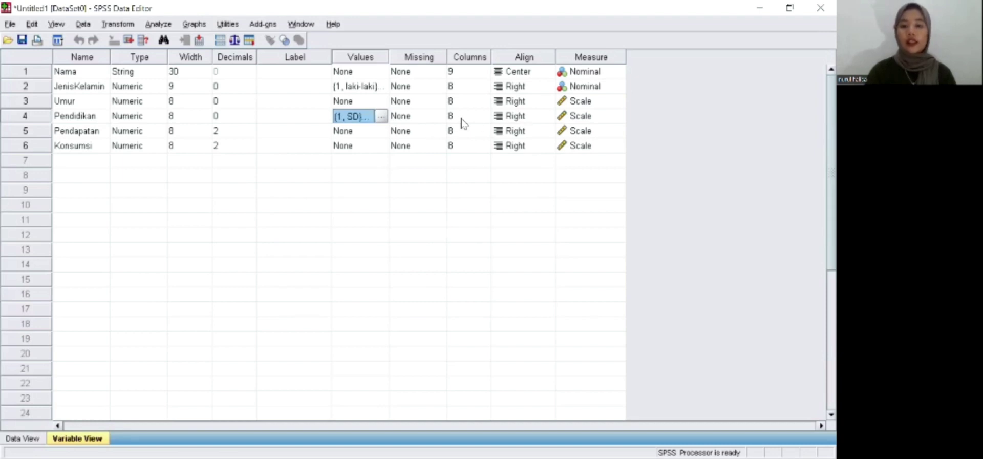
Set the measurement level of the Pendidikan variable to Ordinal.
{"action": "left_click", "coordinate": [585, 117]}
{"action": "left_click", "coordinate": [605, 116]}
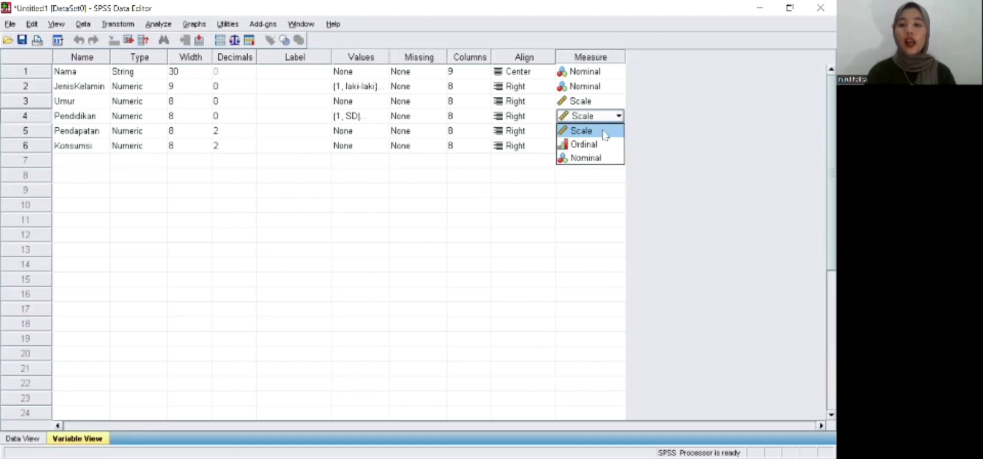
{"action": "left_click", "coordinate": [600, 146]}
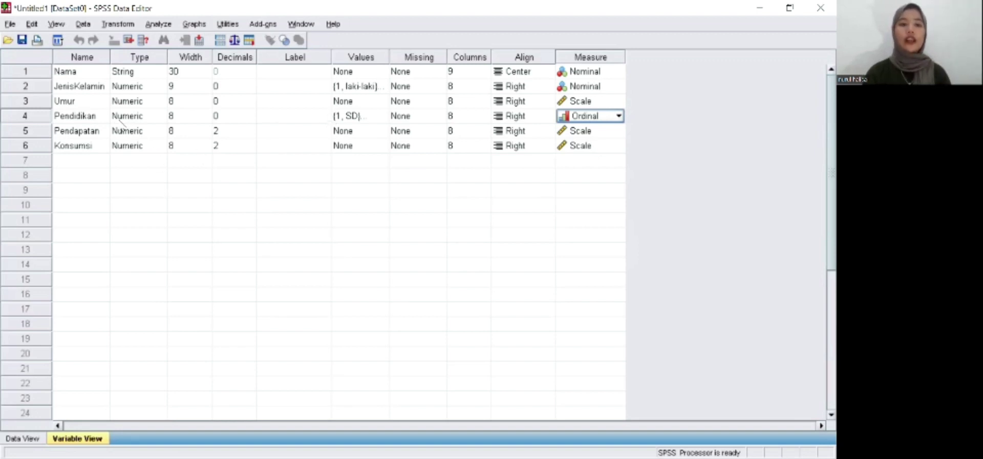
Set the decimals of the Pendapatan variable to 0.
{"action": "left_click", "coordinate": [95, 134]}
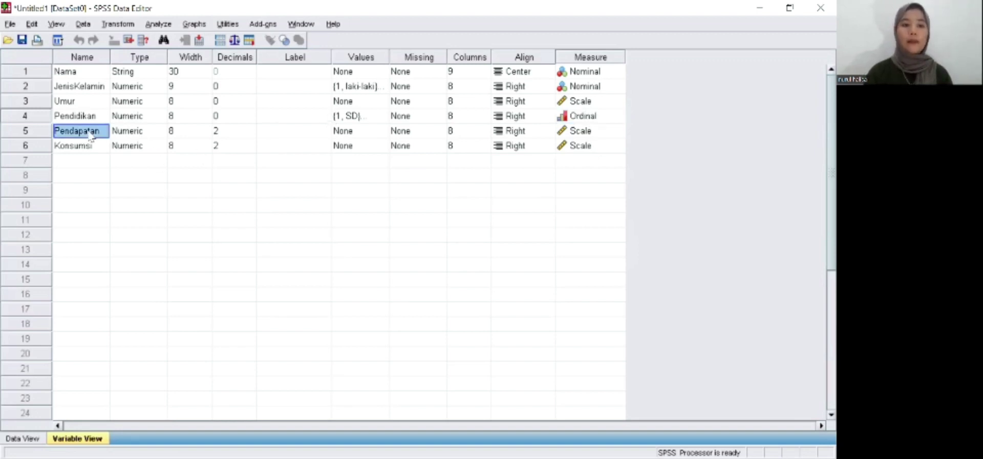
{"action": "left_click", "coordinate": [183, 133]}
{"action": "left_click", "coordinate": [253, 129]}
{"action": "left_click", "coordinate": [250, 128]}
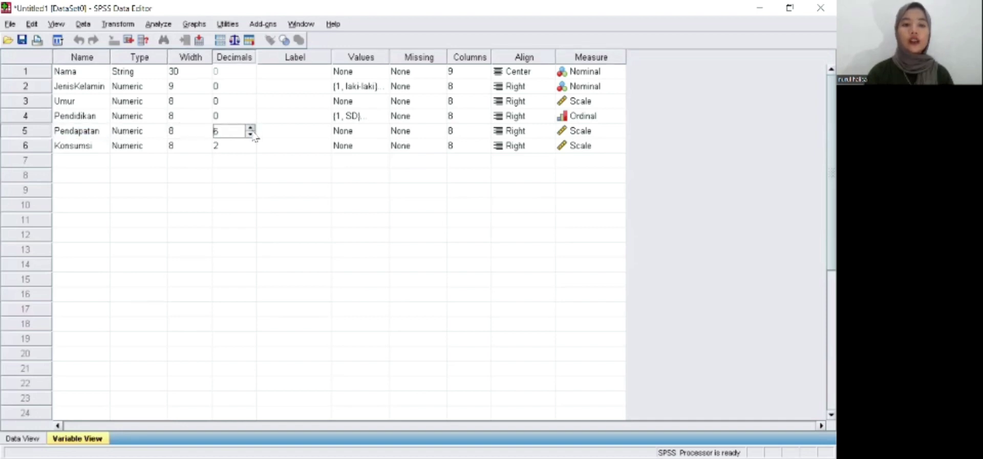
{"action": "left_click", "coordinate": [251, 133]}
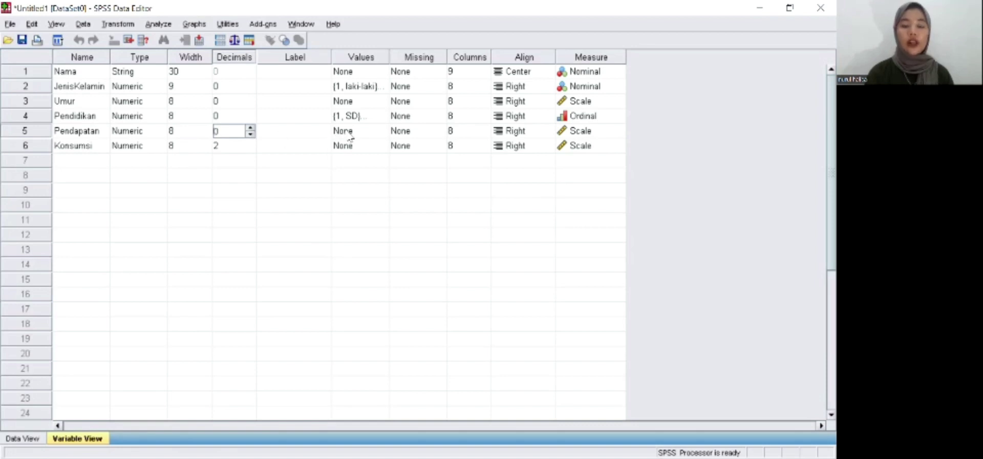
Define 9999 as a discrete missing value for the Pendapatan variable and keep its measurement level as Scale.
{"action": "left_click", "coordinate": [428, 133]}
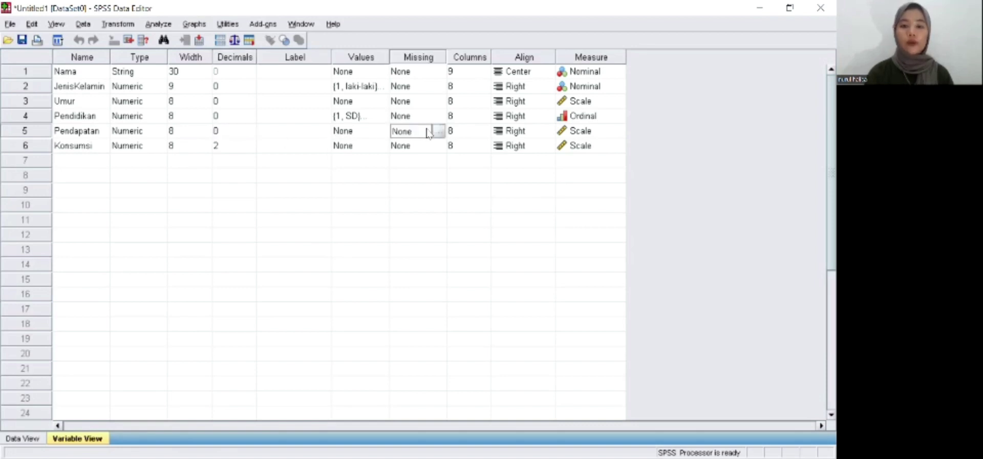
{"action": "left_click", "coordinate": [438, 132]}
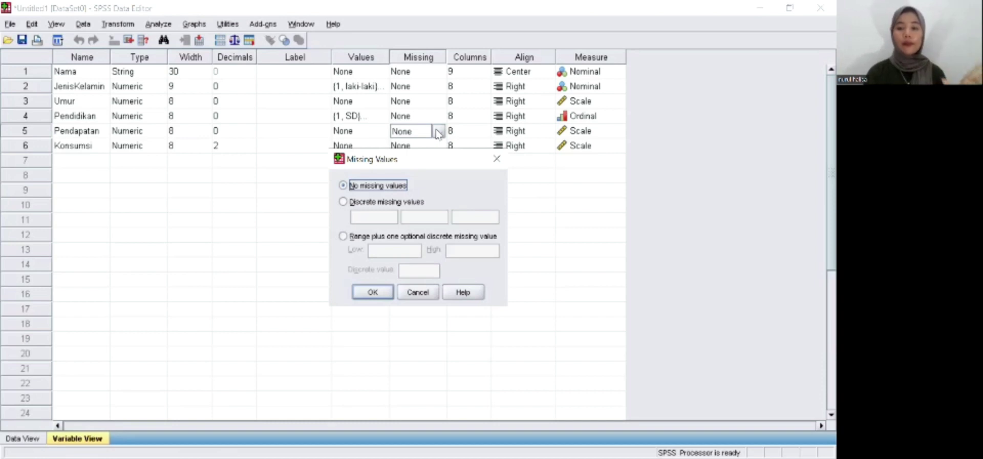
{"action": "left_click", "coordinate": [343, 203]}
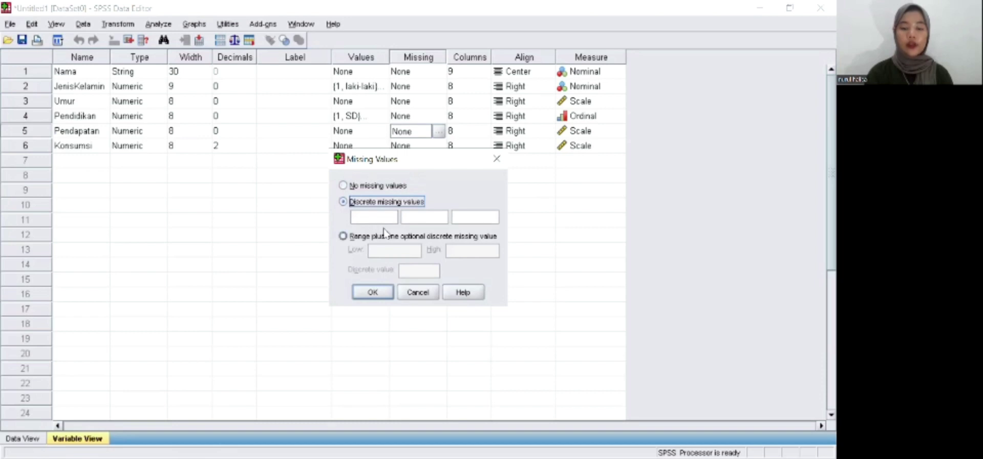
{"action": "left_click", "coordinate": [383, 219]}
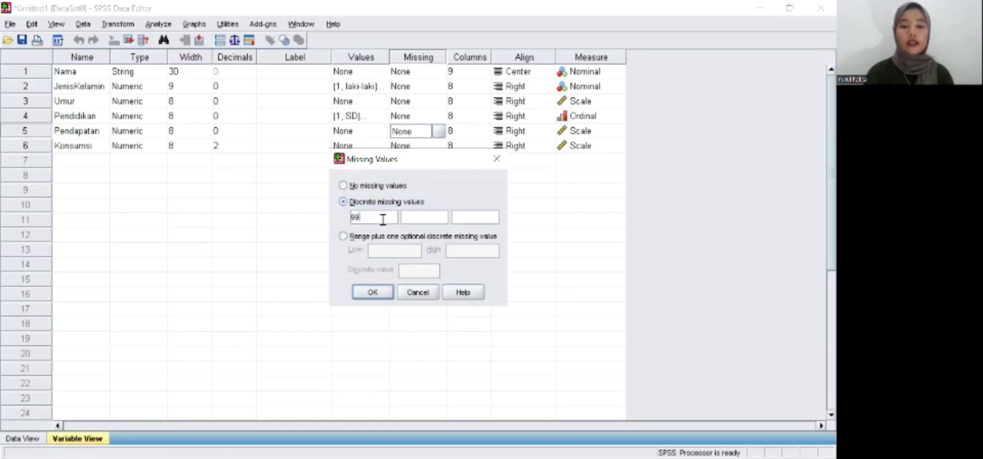
{"action": "left_click", "coordinate": [372, 291]}
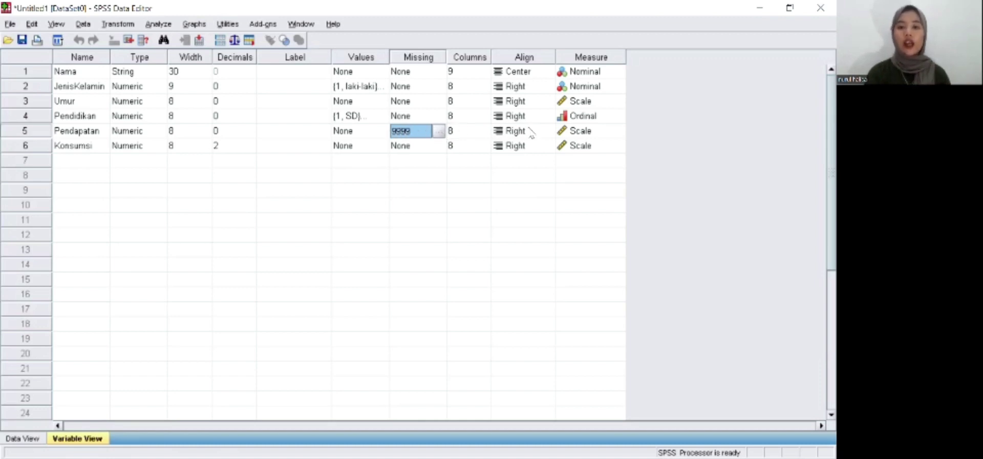
{"action": "left_click", "coordinate": [583, 134]}
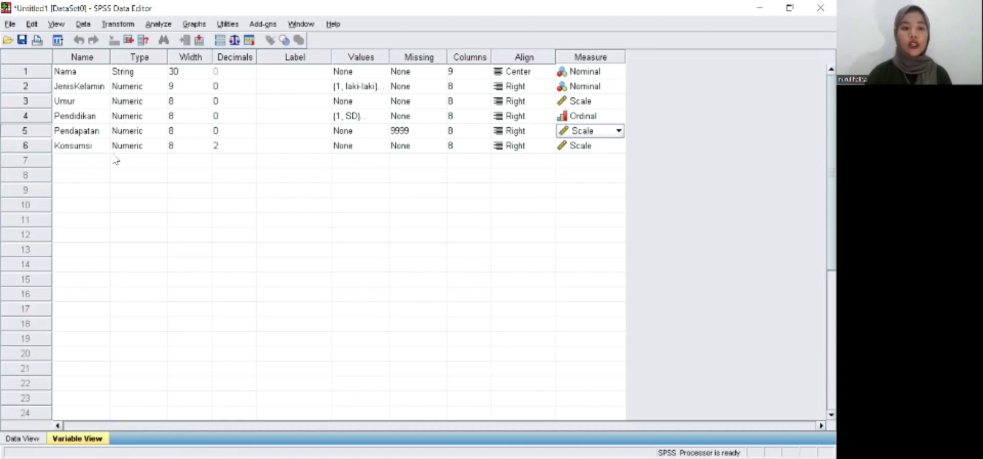
Set the decimals of the Konsumsi variable to 0.
{"action": "left_click", "coordinate": [242, 148]}
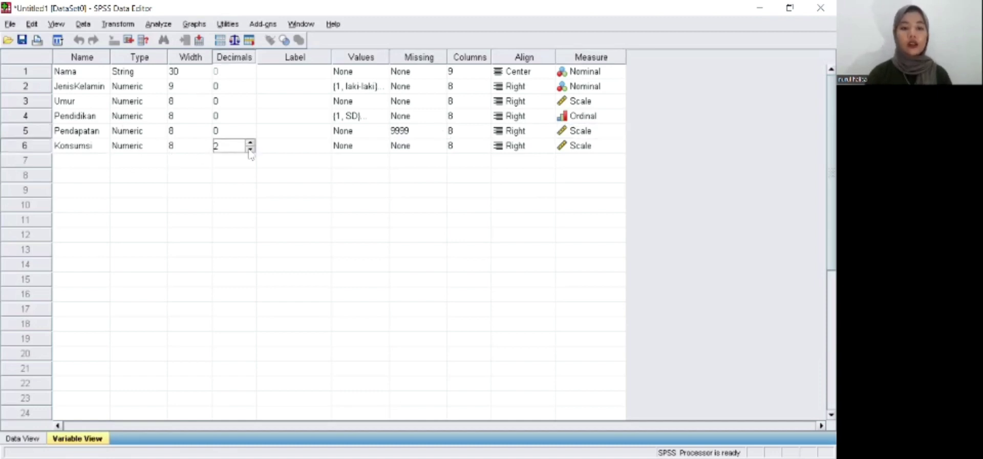
{"action": "left_click", "coordinate": [250, 149]}
{"action": "left_click", "coordinate": [250, 149]}
Define 9999 as a discrete missing value for the Konsumsi variable.
{"action": "left_click", "coordinate": [418, 151]}
{"action": "left_click", "coordinate": [438, 147]}
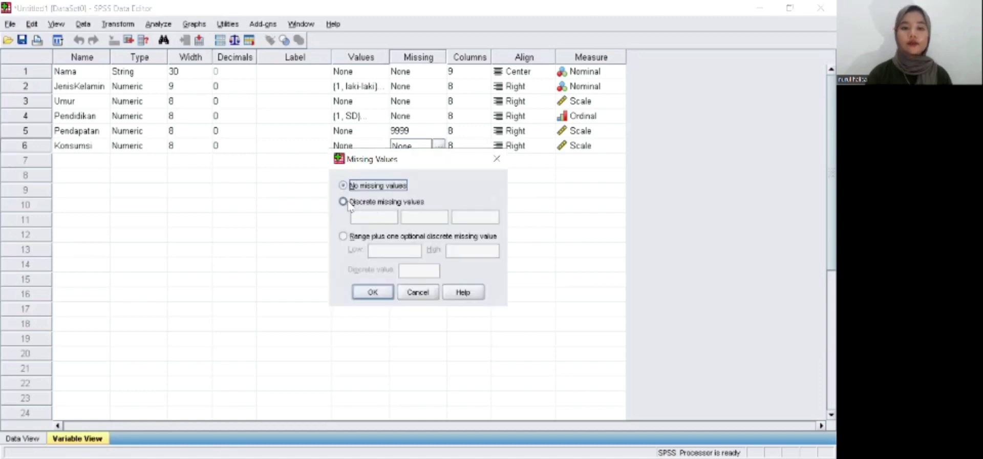
{"action": "left_click", "coordinate": [350, 203]}
{"action": "left_click", "coordinate": [363, 216]}
{"action": "type", "text": "9999"}
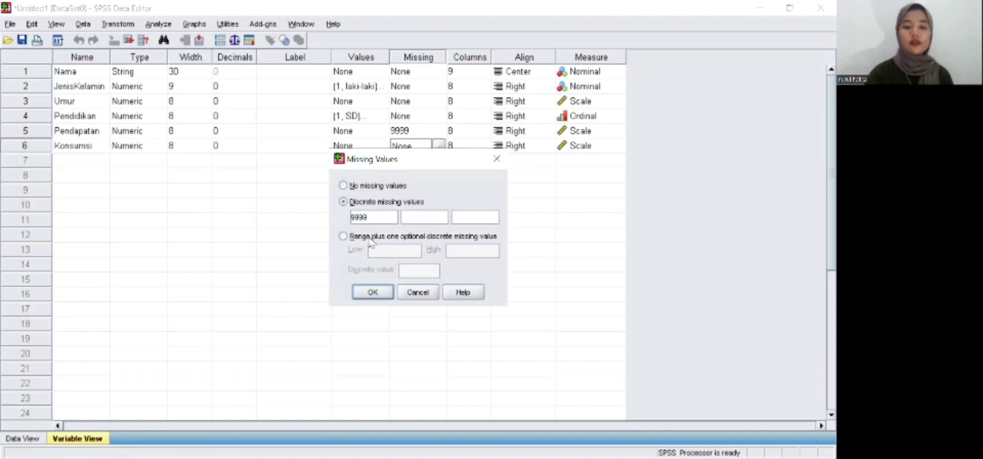
{"action": "left_click", "coordinate": [372, 292]}
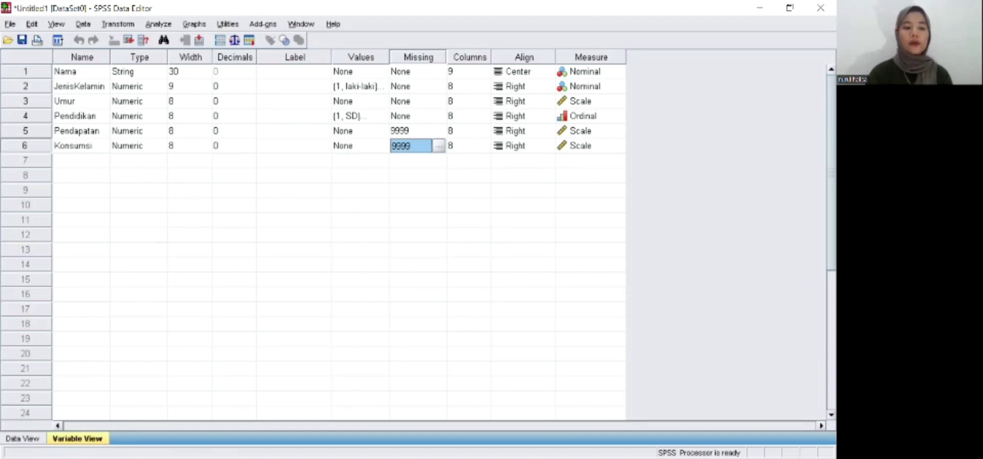
Paste the prepared respondent records into the data grid, starting at the first Nama cell.
{"action": "key", "text": "ctrl+t"}
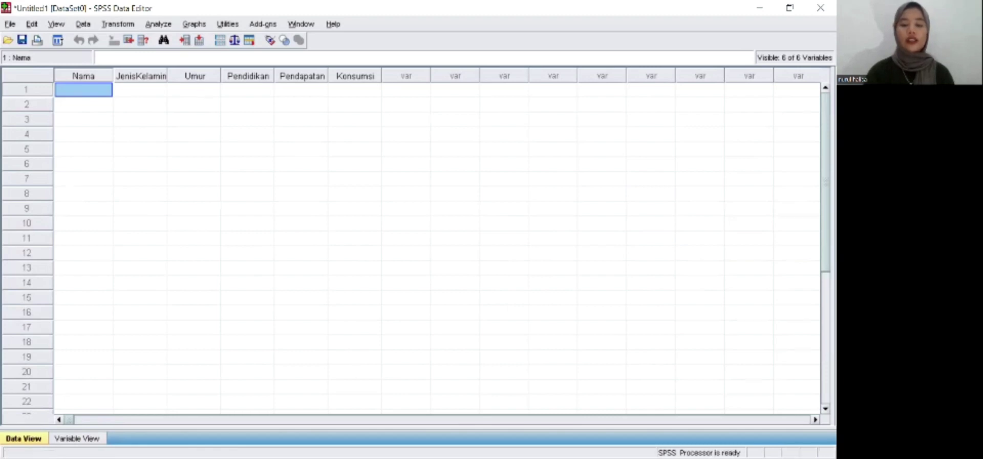
{"action": "key", "text": "alt+Tab"}
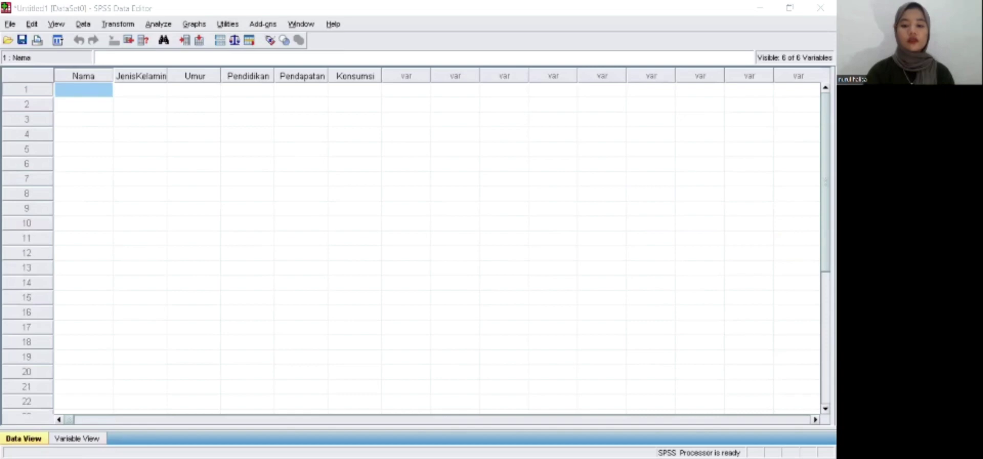
{"action": "key", "text": "alt+Tab"}
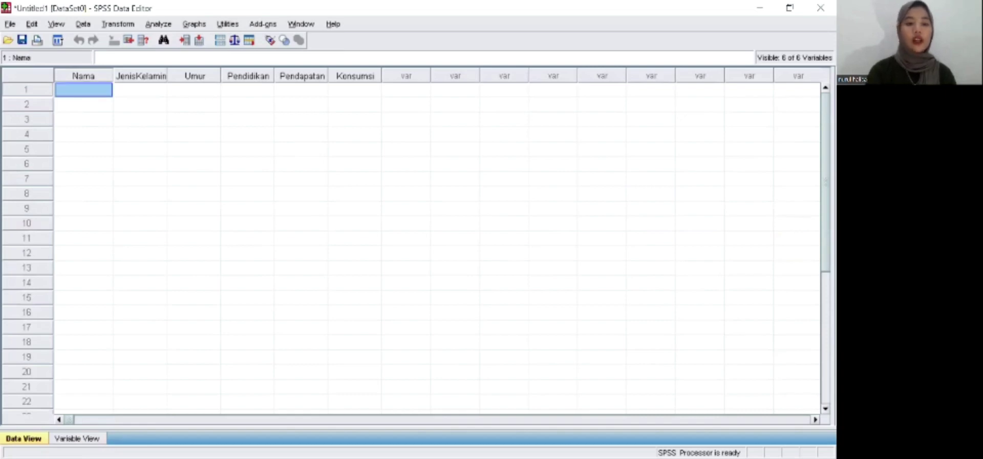
{"action": "key", "text": "ctrl+v"}
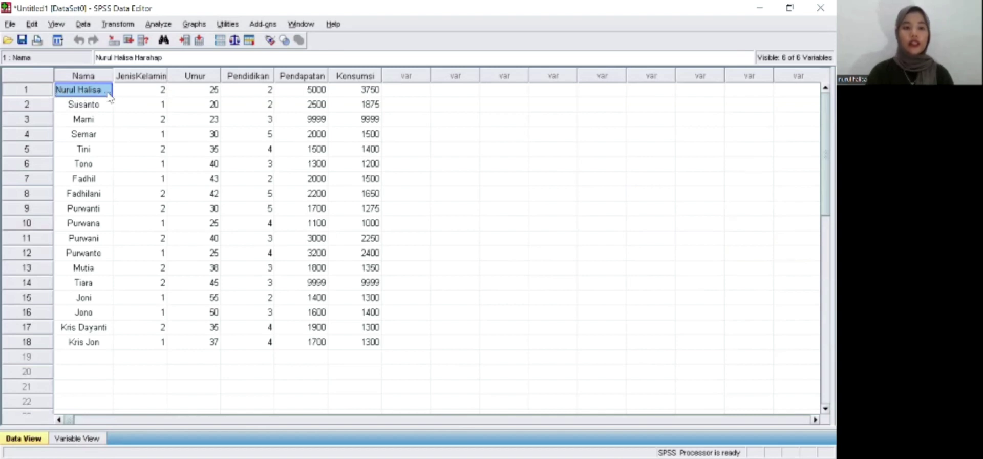
Set the display column width of the Nama variable to 20 and check the names in the data grid.
{"action": "key", "text": "ctrl+t"}
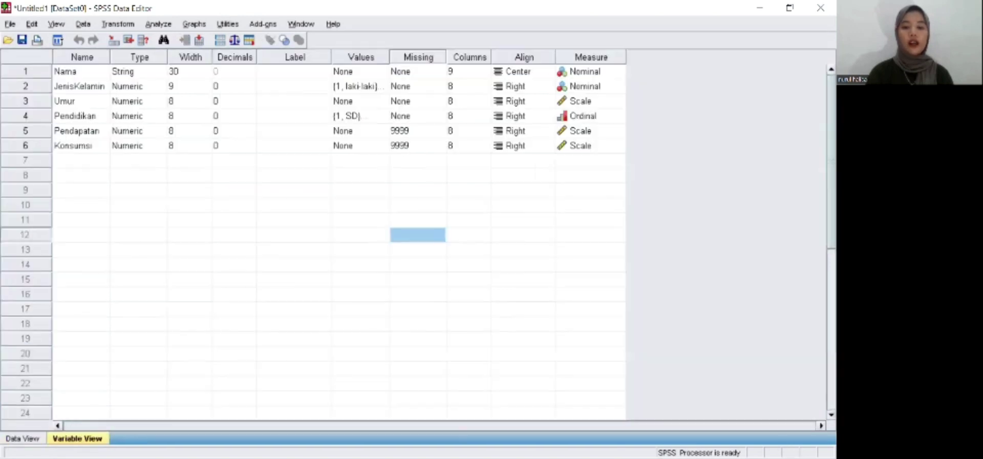
{"action": "left_click", "coordinate": [470, 71]}
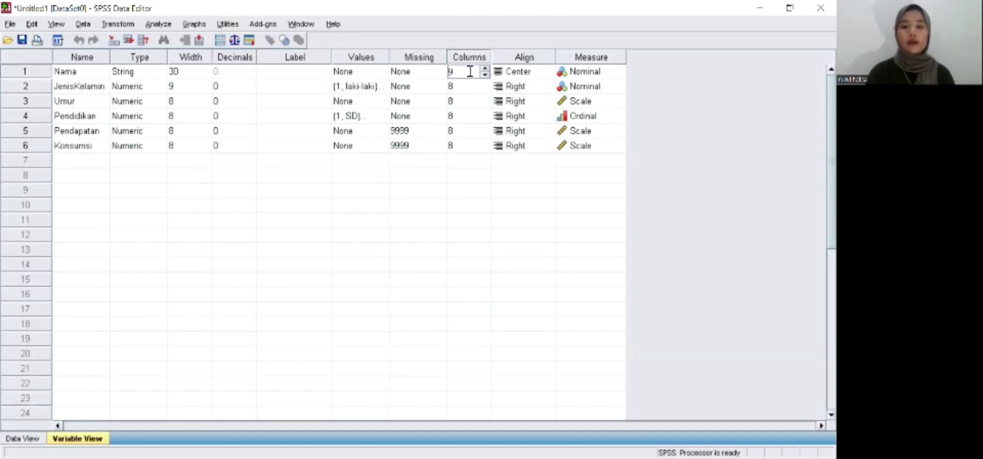
{"action": "key", "text": "BackSpace"}
{"action": "type", "text": "20"}
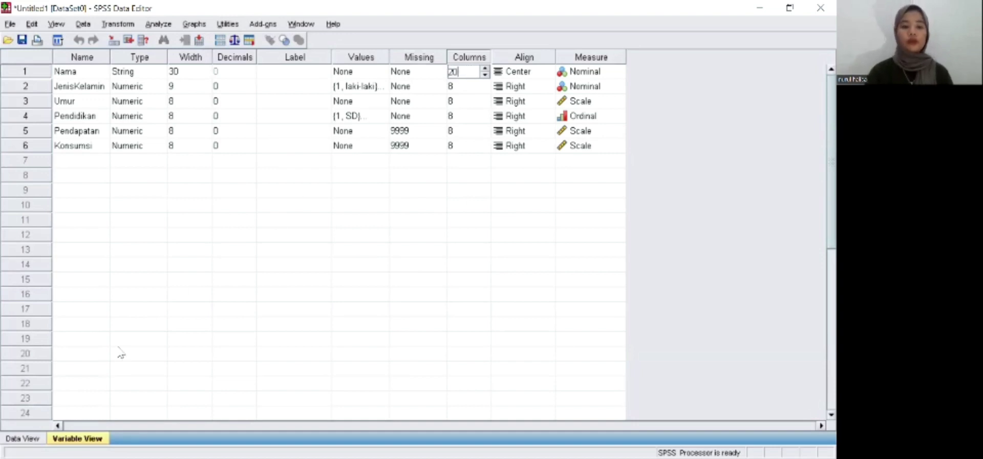
{"action": "left_click", "coordinate": [37, 438]}
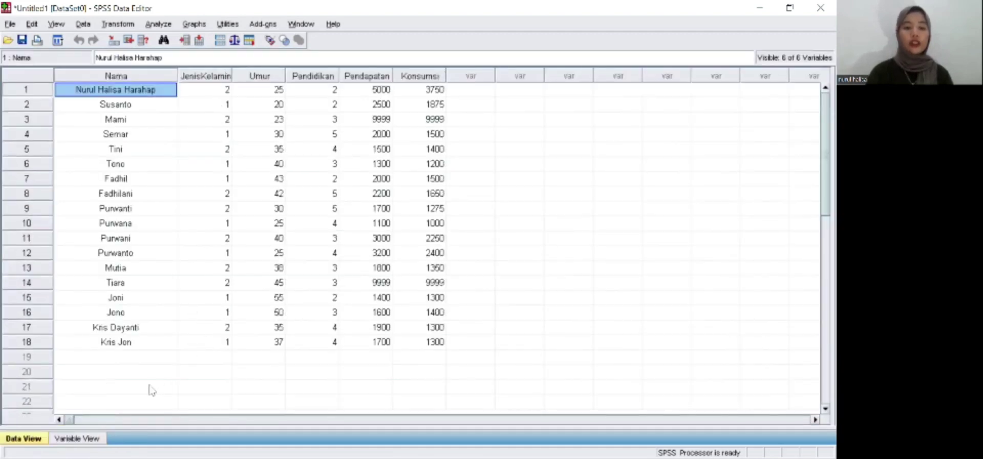
Set the alignment of the JenisKelamin variable to Center and check it in the data grid.
{"action": "left_click", "coordinate": [77, 438]}
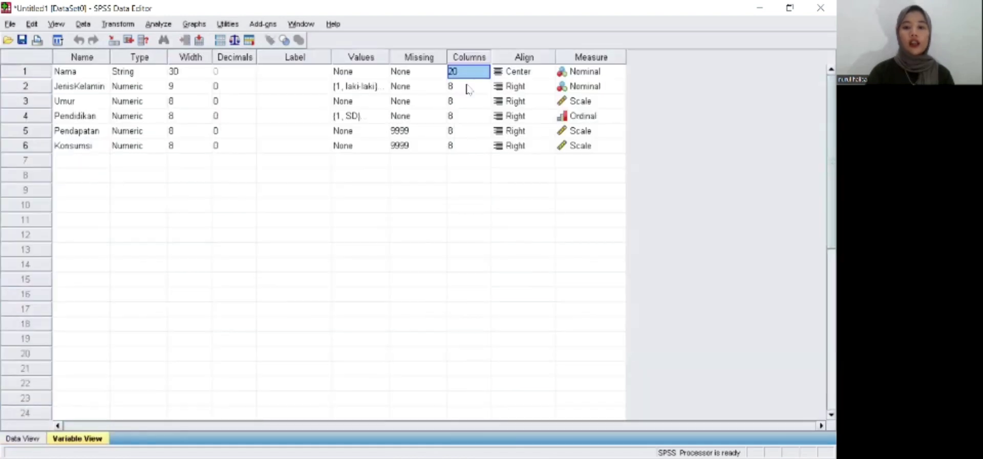
{"action": "left_click", "coordinate": [514, 88]}
{"action": "left_click", "coordinate": [543, 87]}
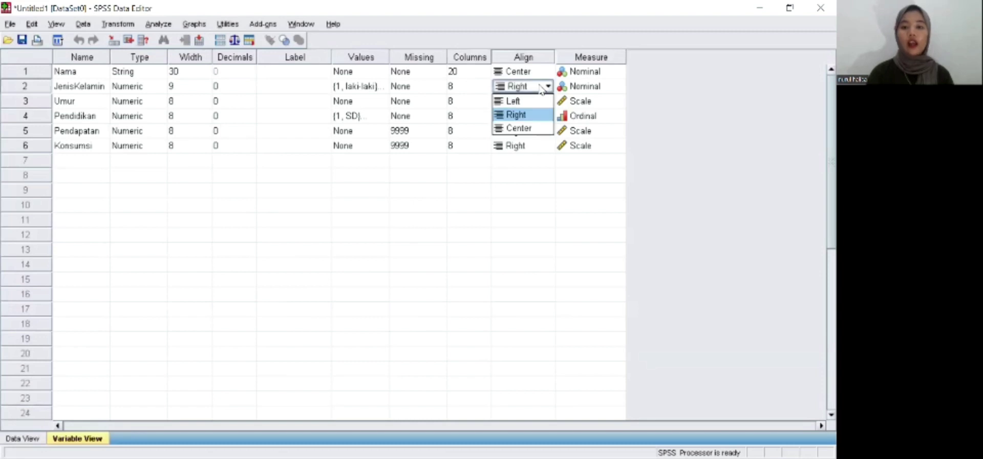
{"action": "left_click", "coordinate": [521, 128]}
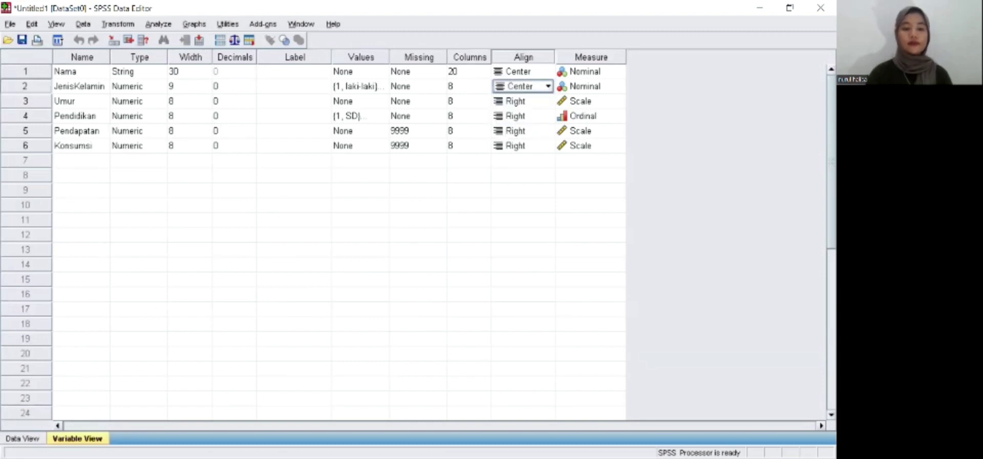
{"action": "key", "text": "ctrl+t"}
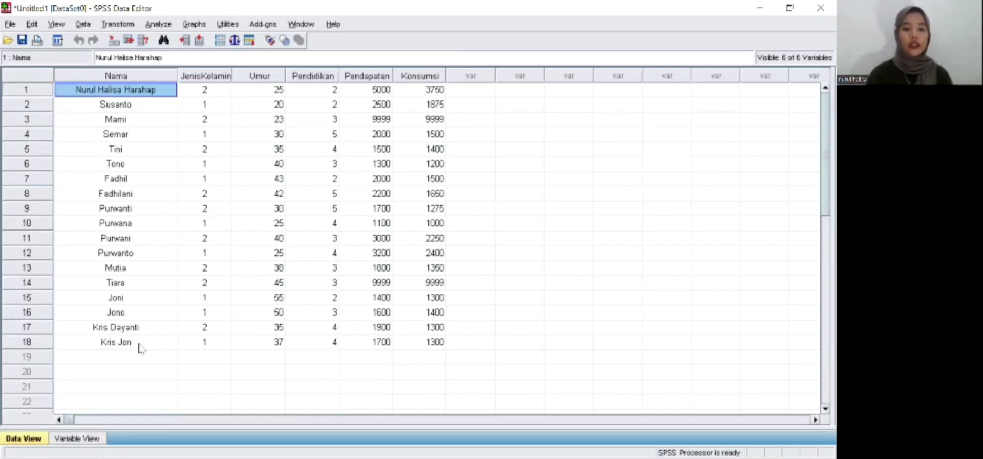
Set the alignment of the Umur variable to Center.
{"action": "key", "text": "ctrl+t"}
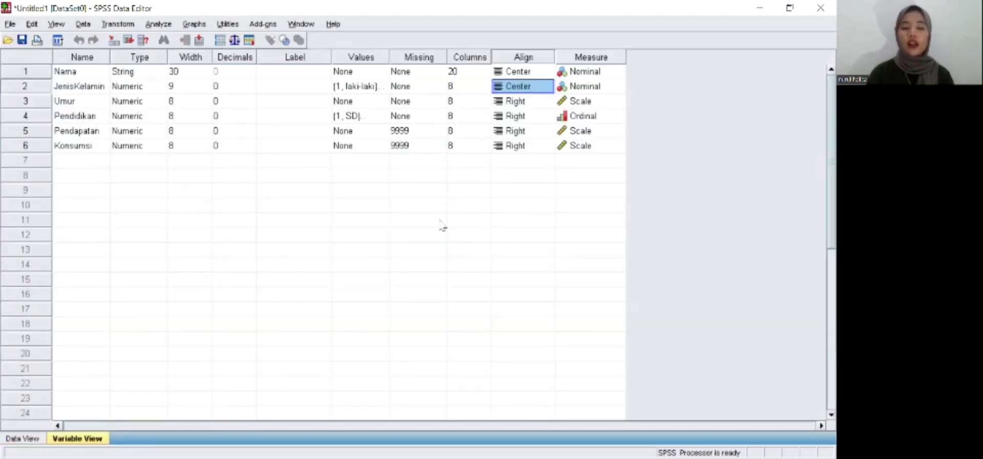
{"action": "left_click", "coordinate": [548, 102]}
{"action": "left_click", "coordinate": [548, 102]}
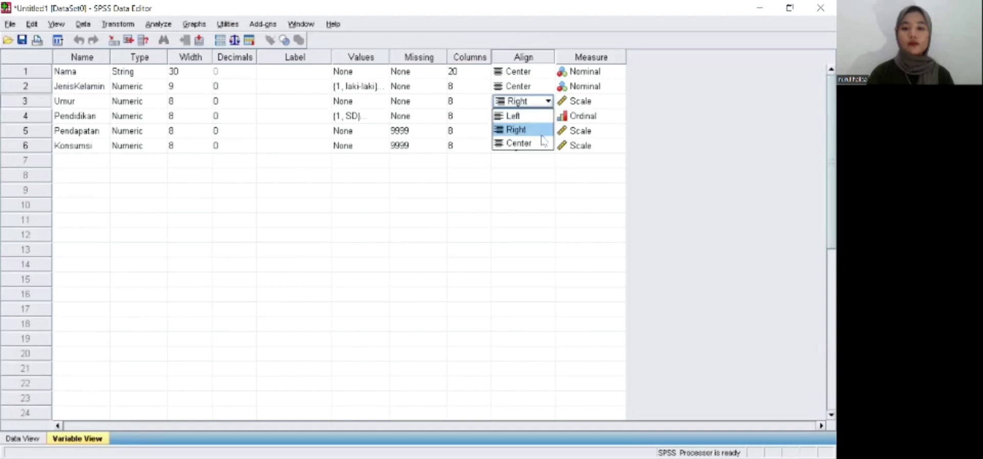
{"action": "left_click", "coordinate": [541, 145]}
{"action": "left_click", "coordinate": [549, 101]}
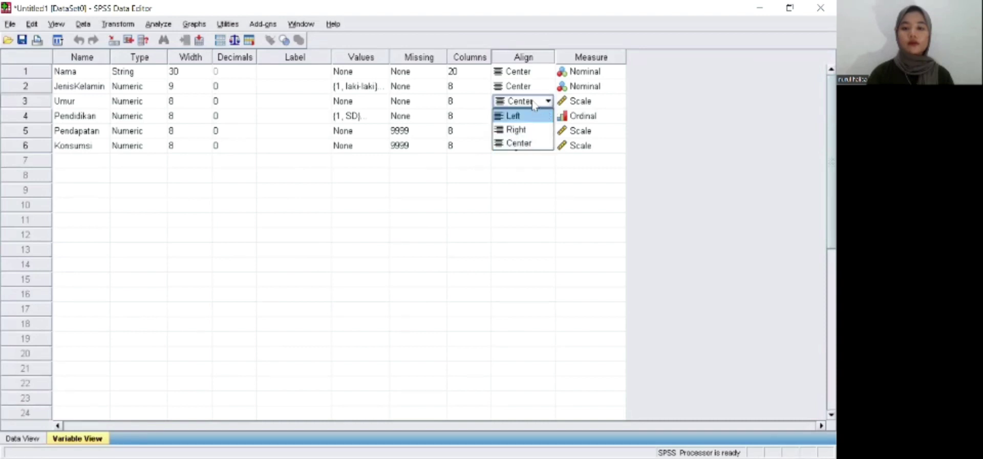
{"action": "left_click", "coordinate": [533, 102]}
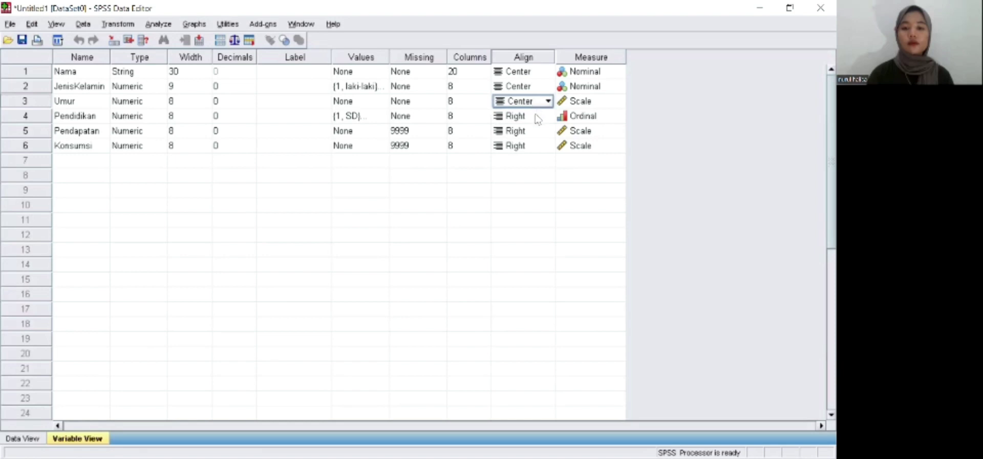
Set the alignment of the Pendidikan variable to Center.
{"action": "left_click", "coordinate": [537, 118]}
{"action": "left_click", "coordinate": [547, 116]}
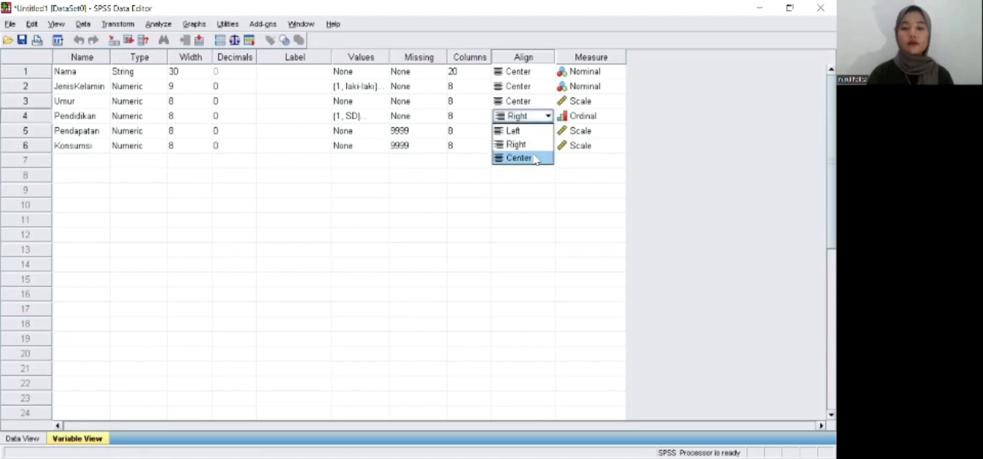
{"action": "left_click", "coordinate": [532, 162]}
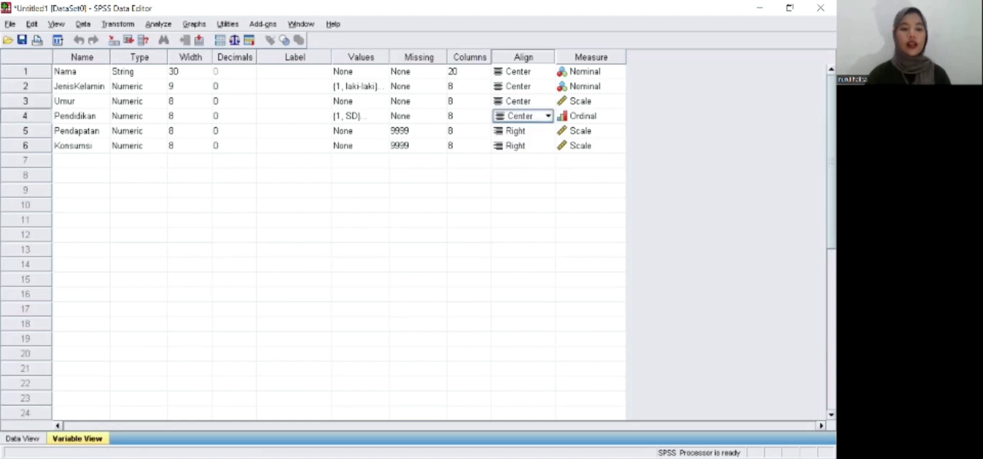
Display value labels instead of numeric codes in the data grid.
{"action": "left_click", "coordinate": [22, 438]}
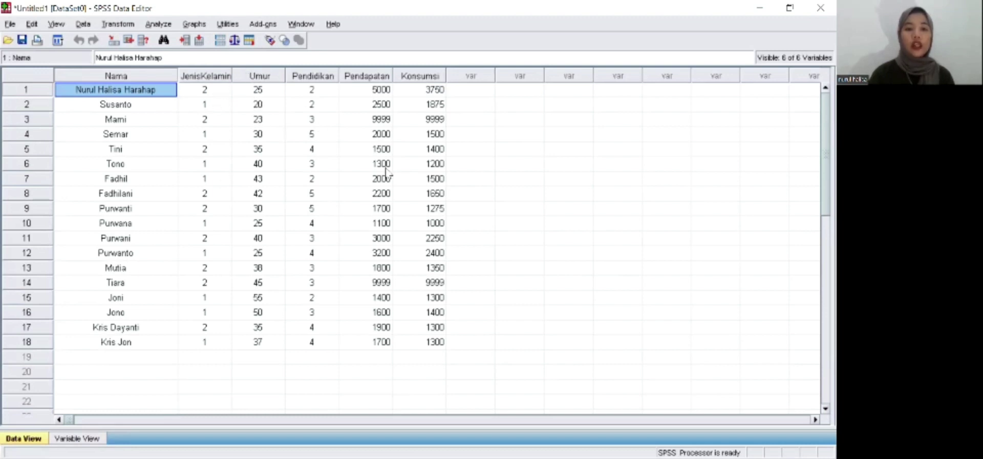
{"action": "left_click", "coordinate": [269, 41]}
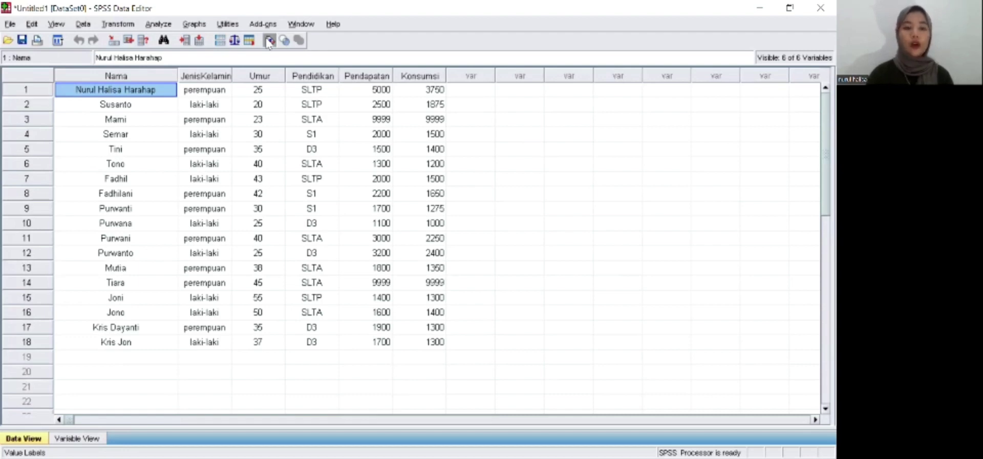
Show numeric codes instead of value labels in the data grid.
{"action": "left_click", "coordinate": [268, 41]}
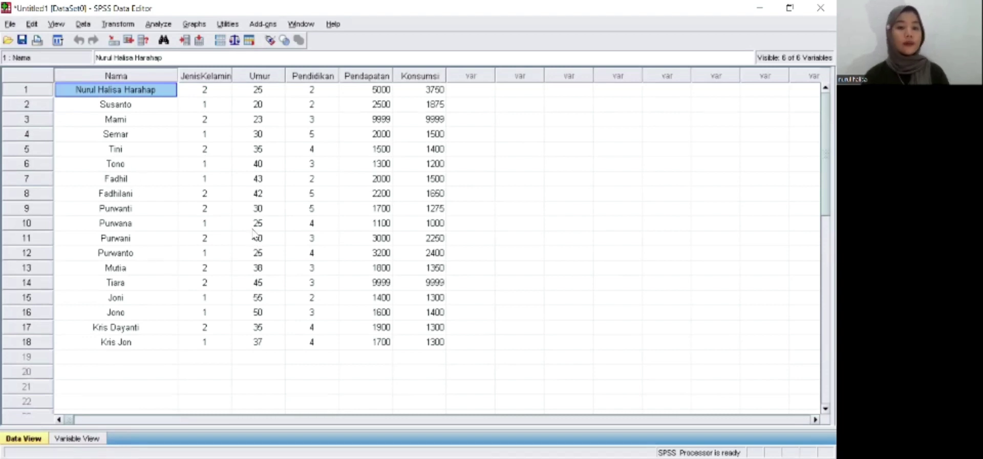
Start a Descriptives analysis with Umur, Pendapatan and Konsumsi as the variables.
{"action": "left_click", "coordinate": [167, 28]}
{"action": "mouse_move", "coordinate": [195, 56]}
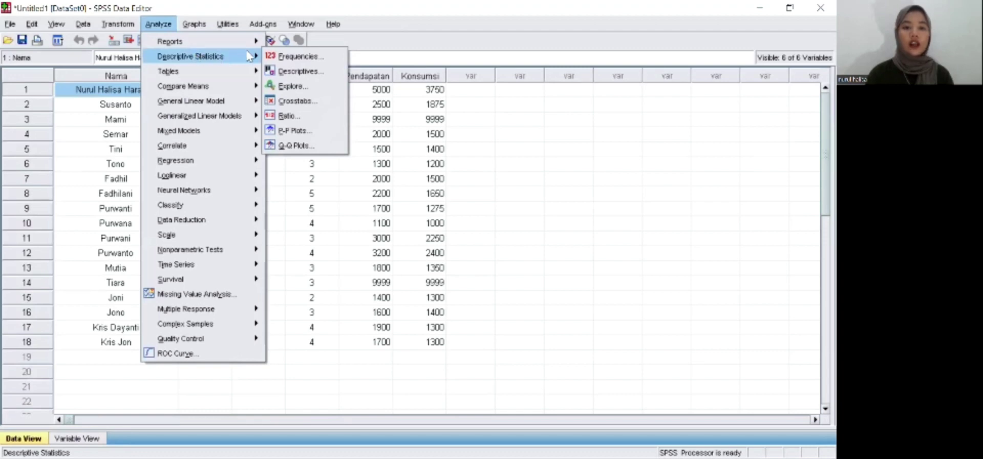
{"action": "left_click", "coordinate": [296, 70]}
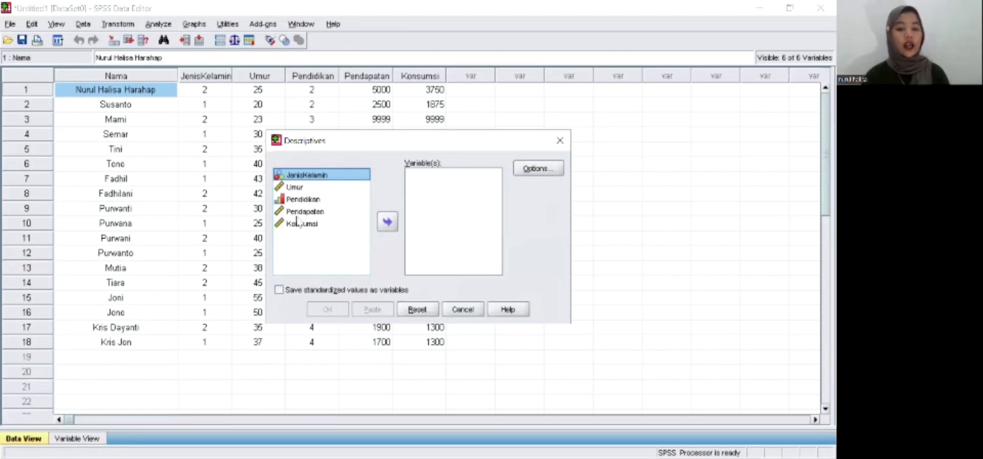
{"action": "double_click", "coordinate": [295, 187]}
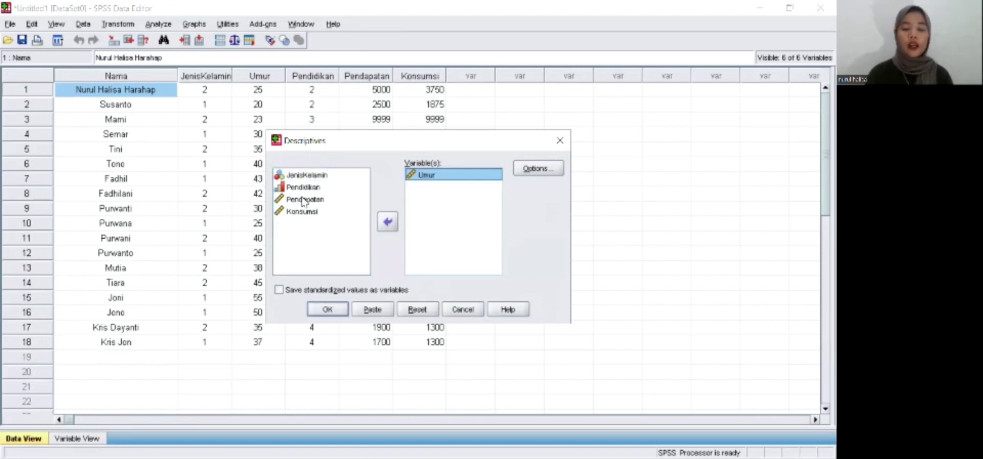
{"action": "double_click", "coordinate": [303, 199]}
{"action": "double_click", "coordinate": [303, 199]}
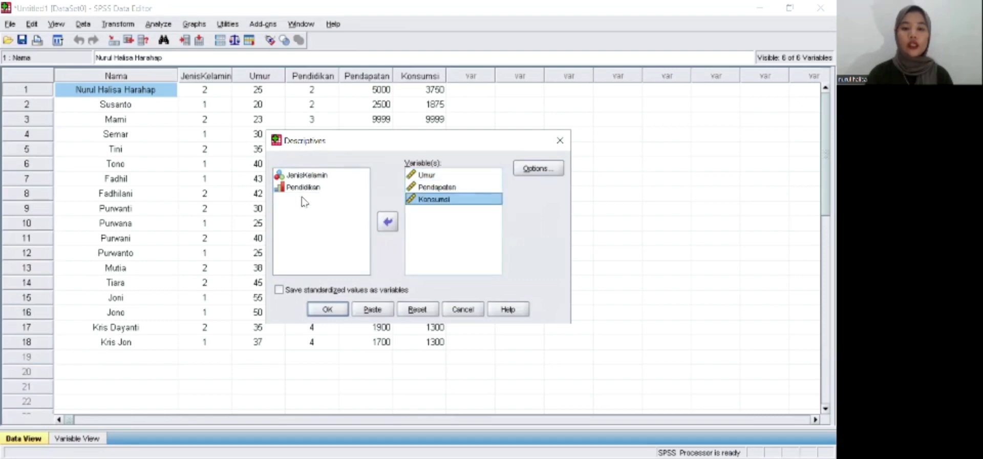
Add Sum, Variance, Range, S.E. mean, Skewness and Kurtosis to the descriptive statistics, ordered by variable list, and run the analysis.
{"action": "left_click", "coordinate": [536, 169]}
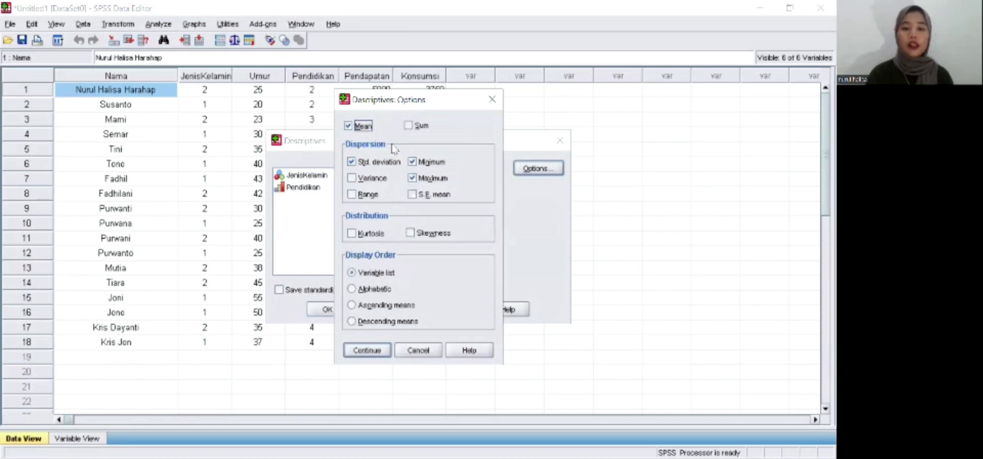
{"action": "left_click", "coordinate": [408, 125]}
{"action": "left_click", "coordinate": [351, 177]}
{"action": "left_click", "coordinate": [352, 194]}
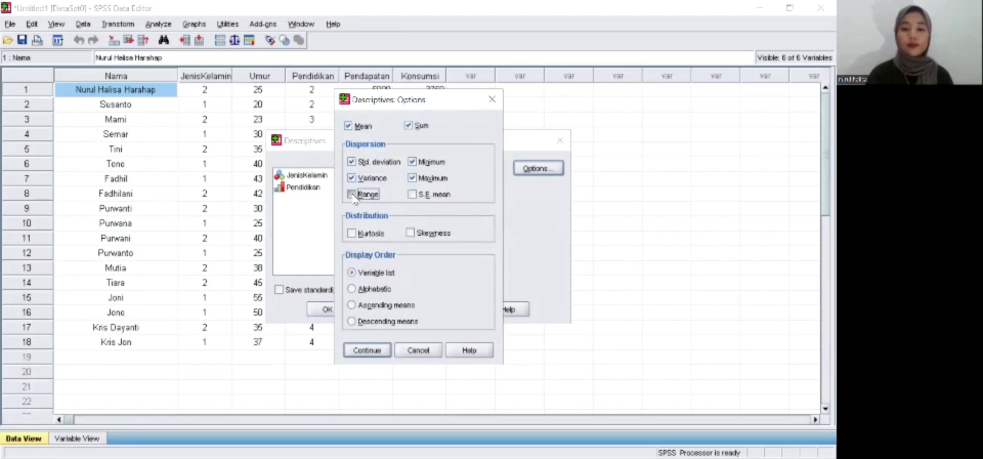
{"action": "left_click", "coordinate": [413, 195]}
{"action": "left_click", "coordinate": [410, 233]}
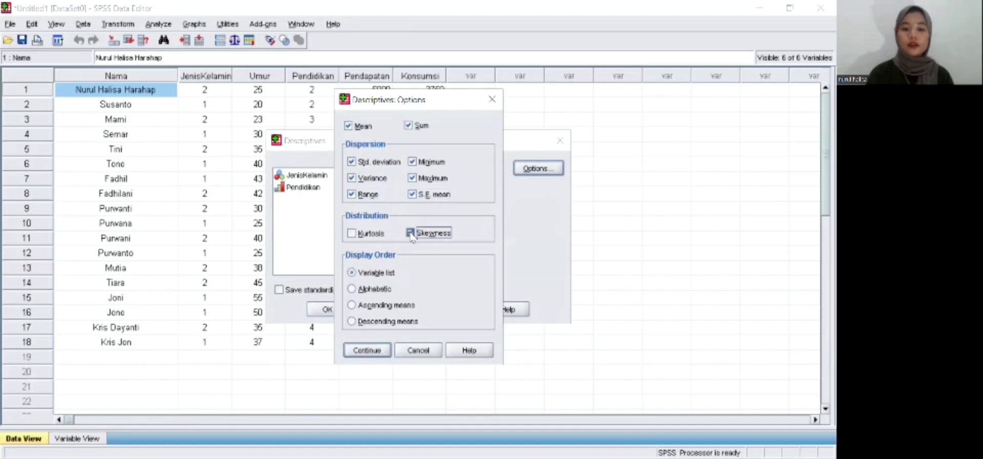
{"action": "left_click", "coordinate": [351, 233]}
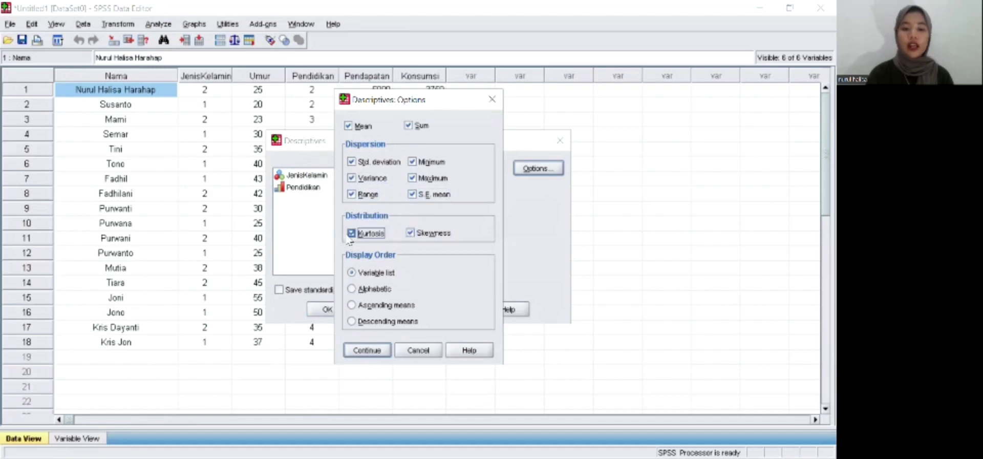
{"action": "left_click", "coordinate": [352, 274]}
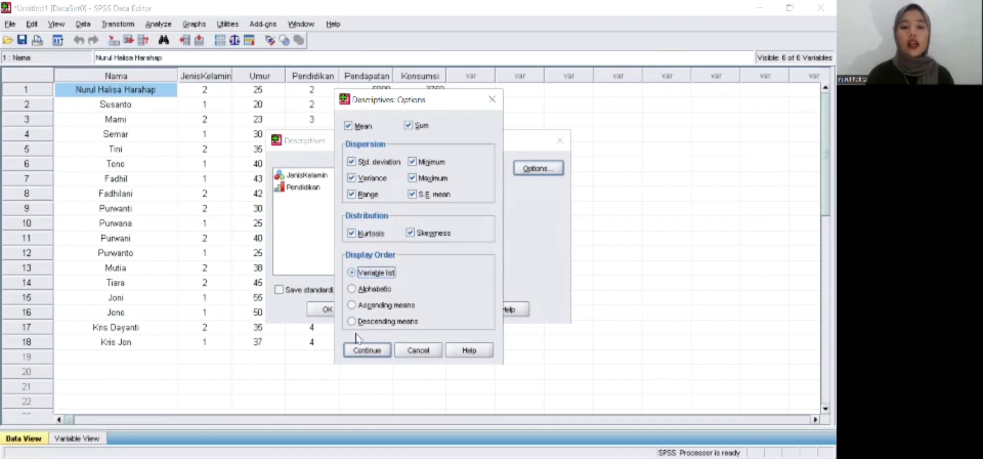
{"action": "left_click", "coordinate": [365, 355]}
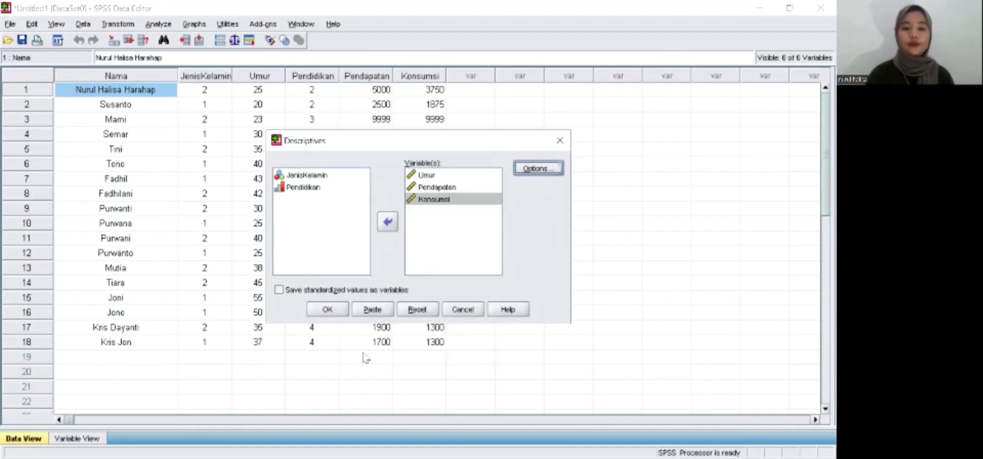
{"action": "left_click", "coordinate": [341, 311]}
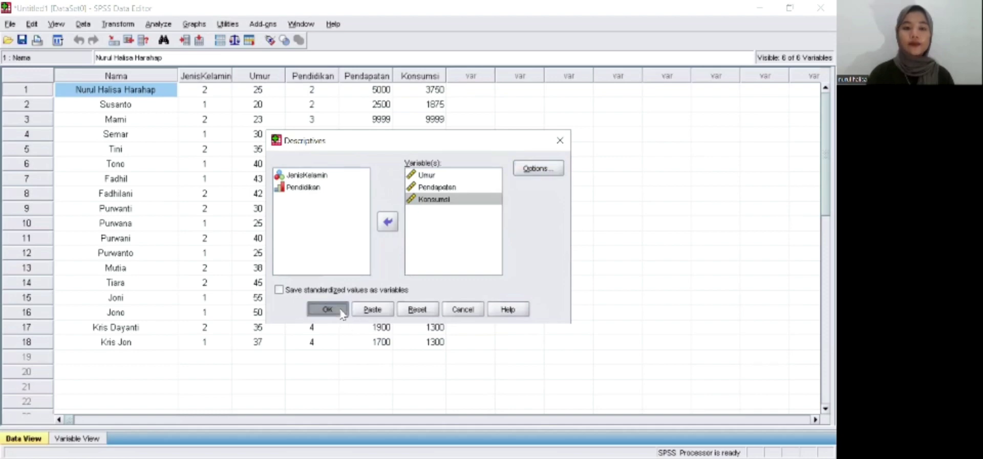